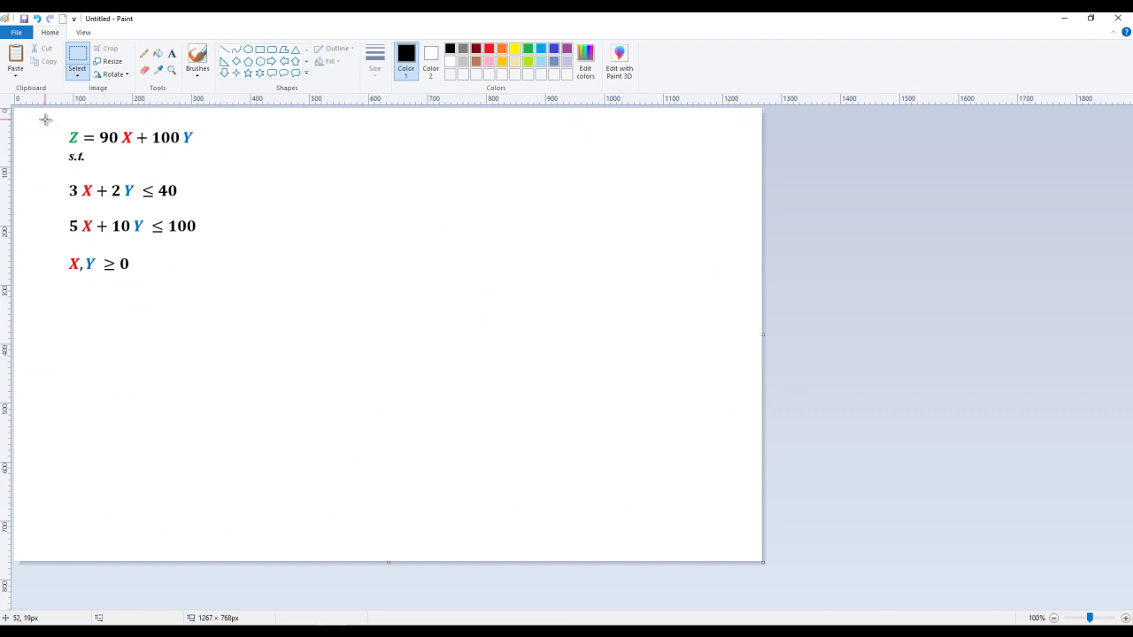
Select the Z = 90X + 100Y model image in Paint, copy it, and minimize Paint
mouse_move(49, 120)
mouse_down()
mouse_move(96, 198)
mouse_move(201, 295)
mouse_up()
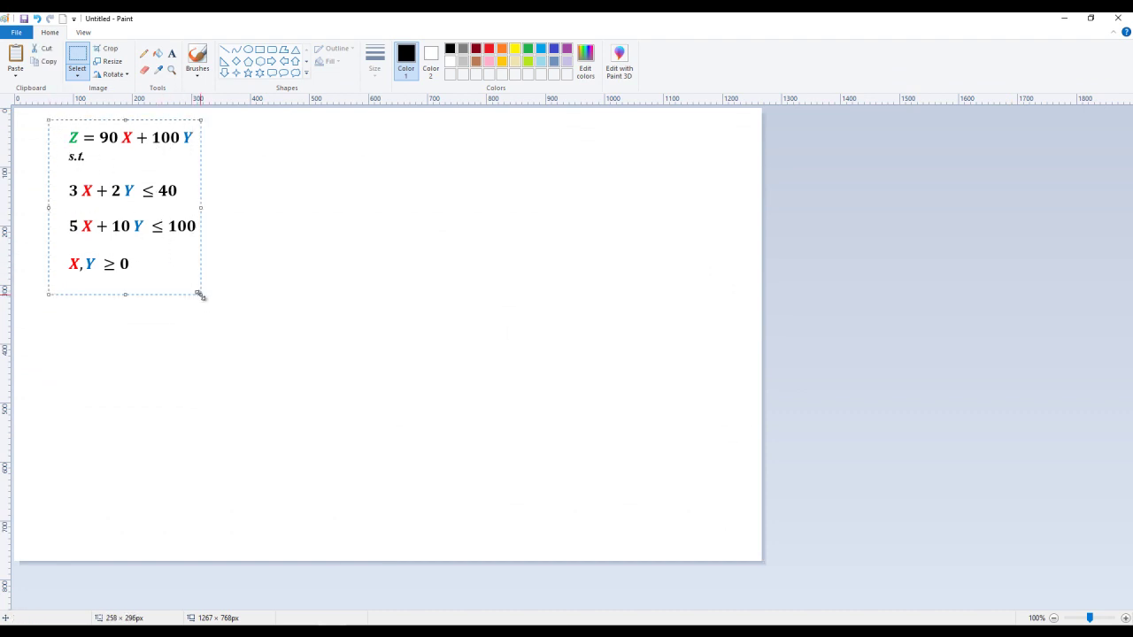
click(1064, 17)
Paste the equation picture, position it around columns Q–T, then deselect it
key(ctrl+v)
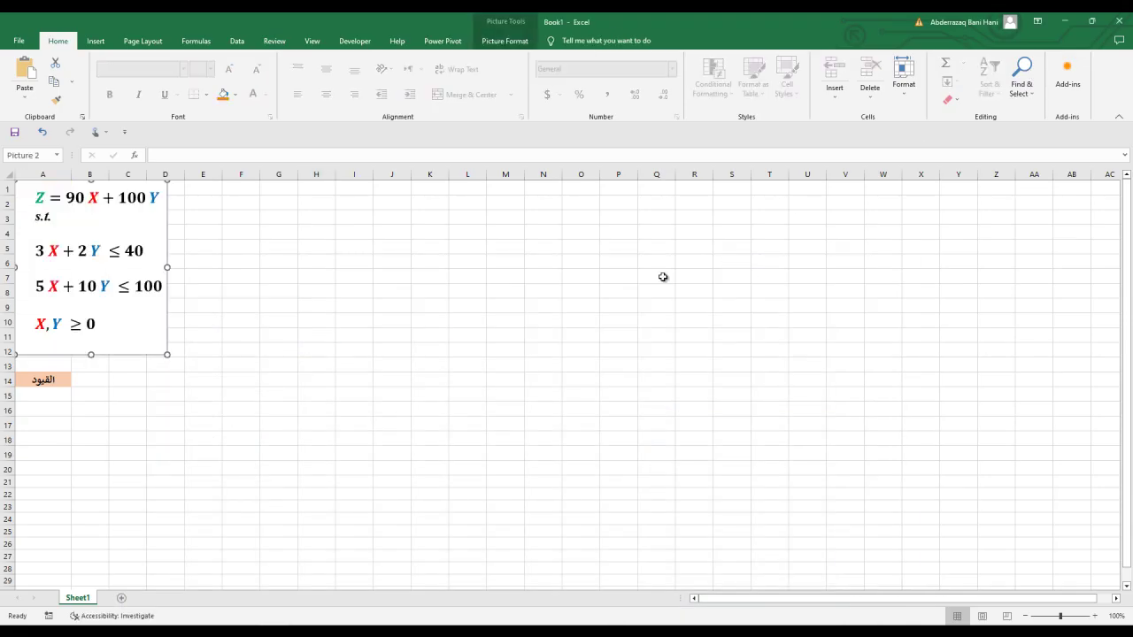
drag(134, 271, 758, 329)
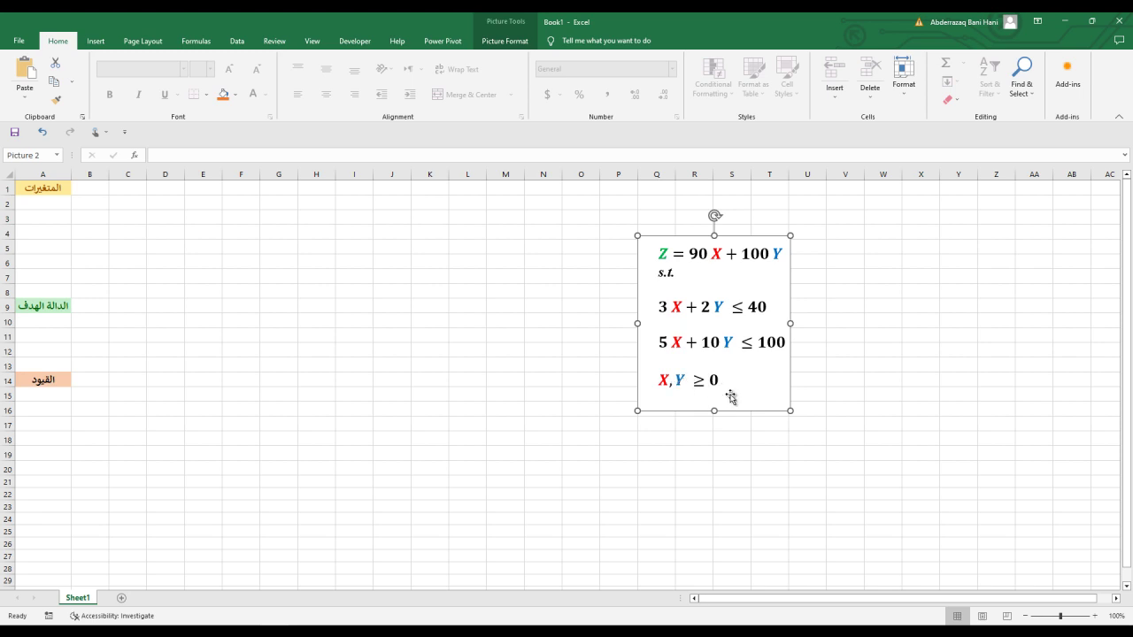
drag(731, 396, 767, 414)
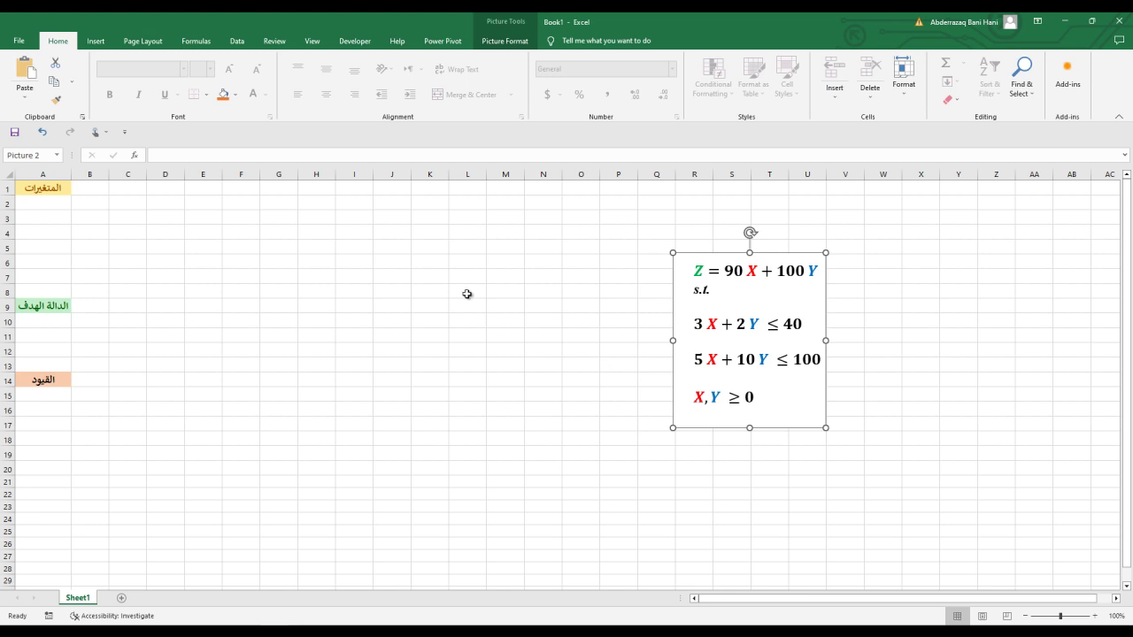
click(55, 189)
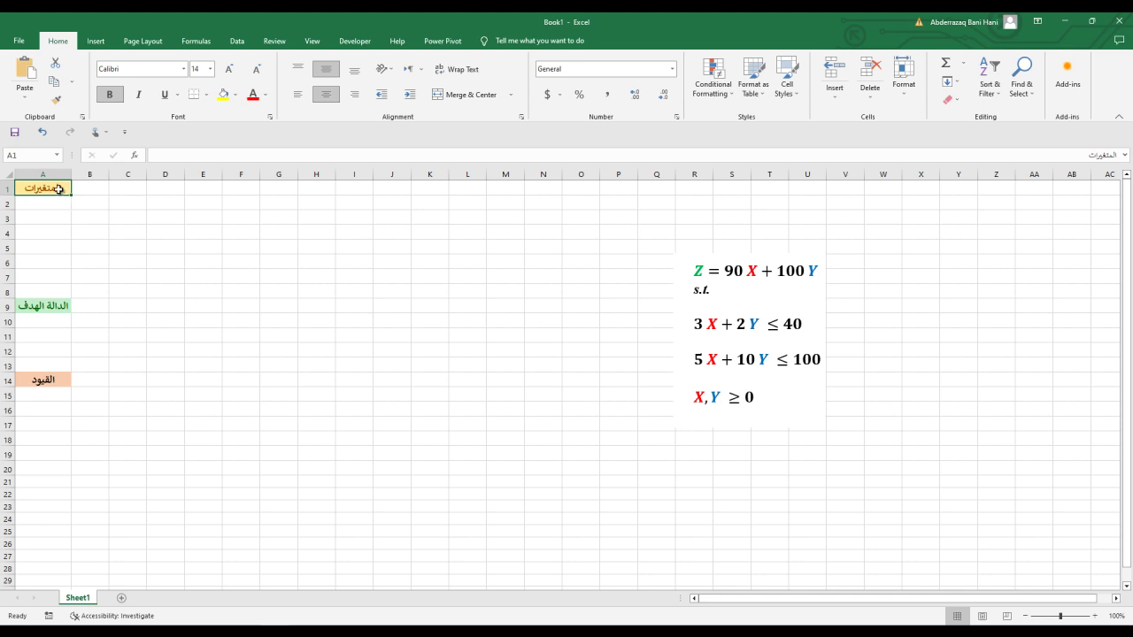
Enter the variable labels X in A2 and Y in A3
click(59, 310)
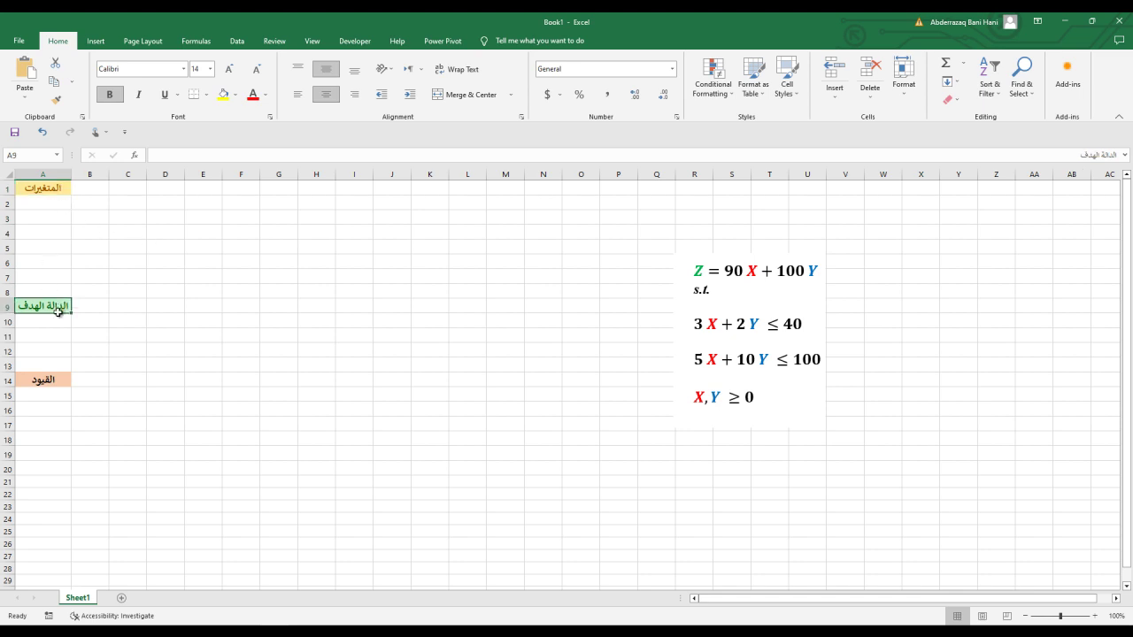
click(55, 376)
click(59, 205)
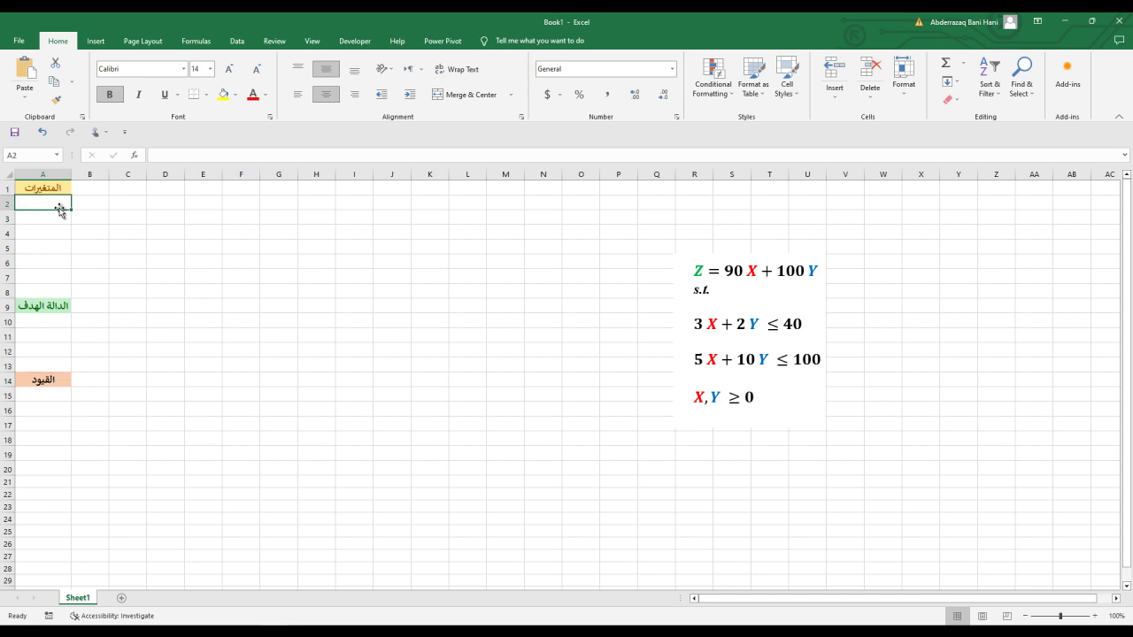
text(X)
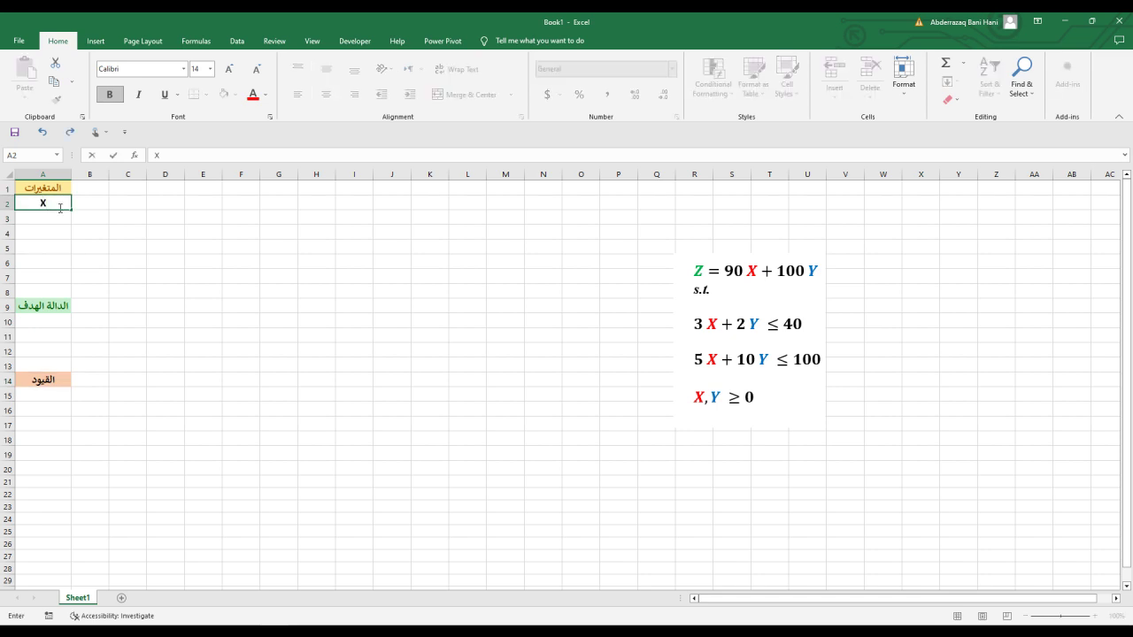
key(Return)
text(Y)
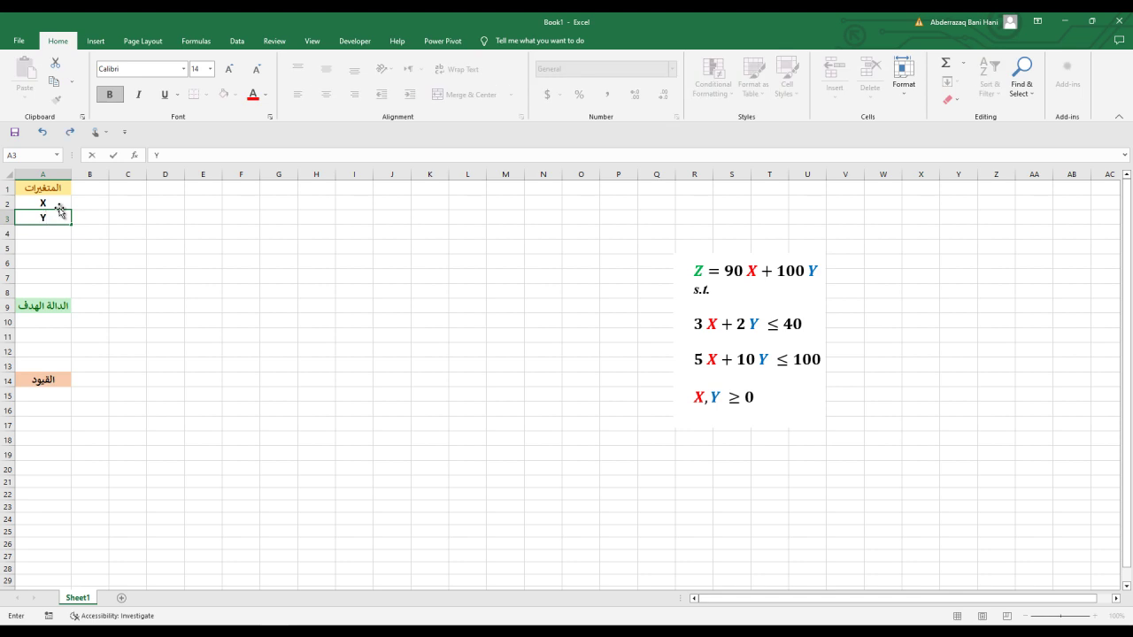
click(169, 304)
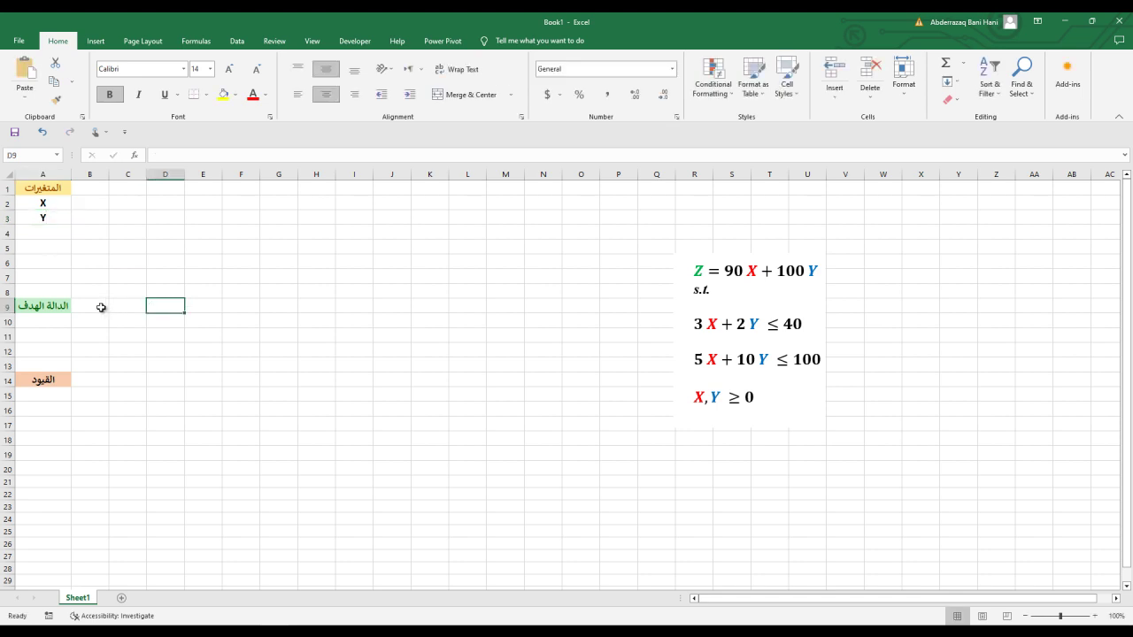
Enter Maximize in A10 under the objective heading
click(48, 321)
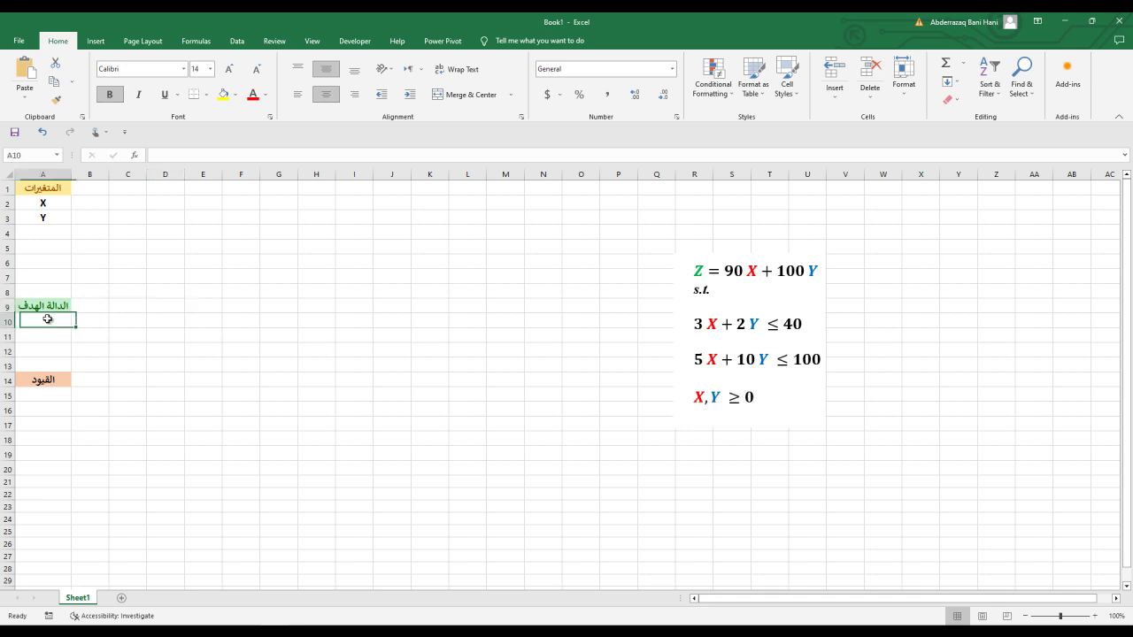
text(Maximize)
click(95, 327)
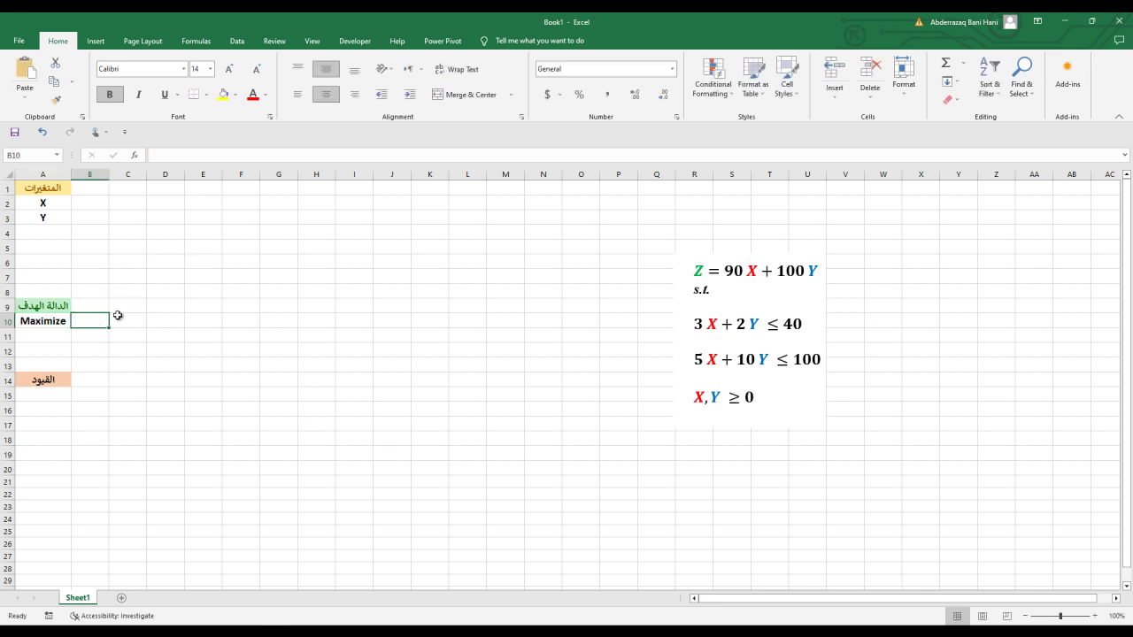
click(88, 201)
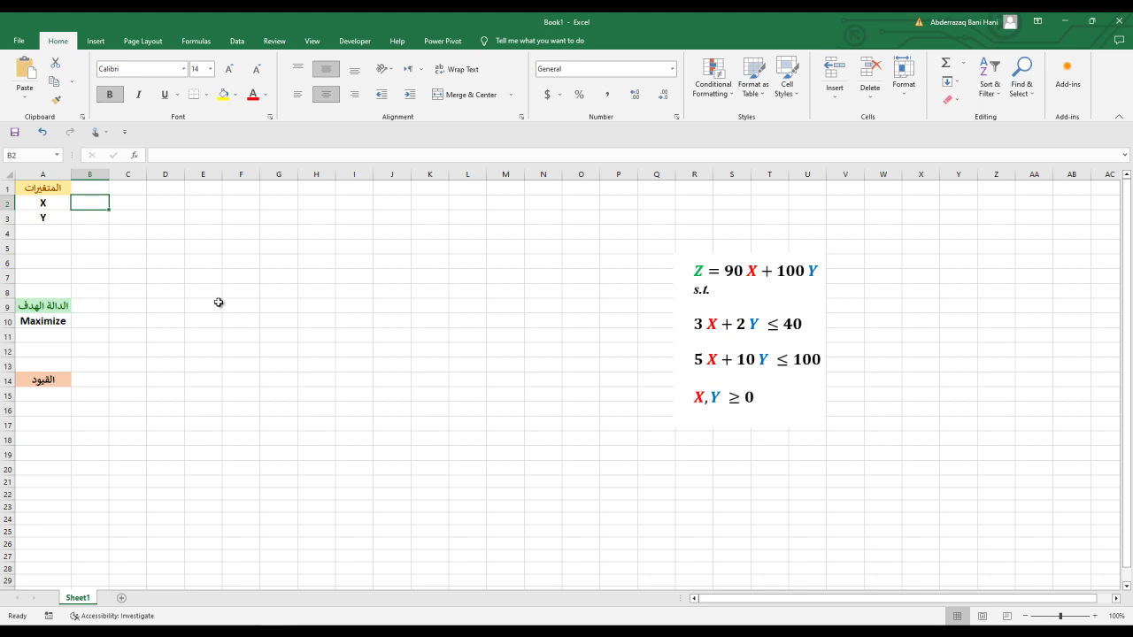
Enter starting values of 0 for X in B2 and Y in B3
text(0)
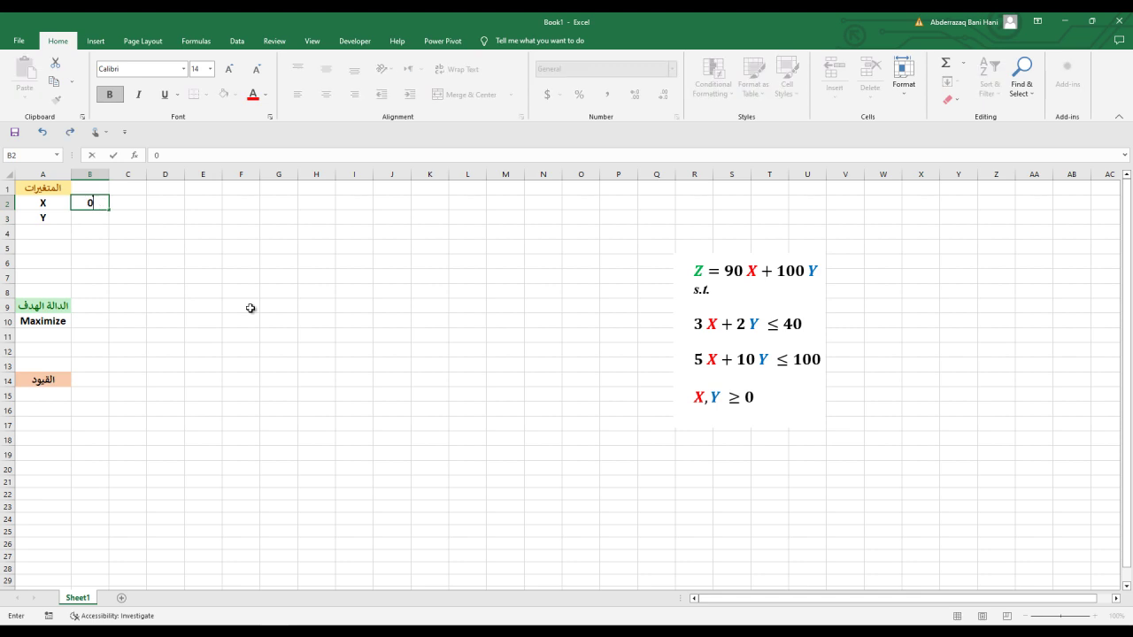
key(Return)
text(0)
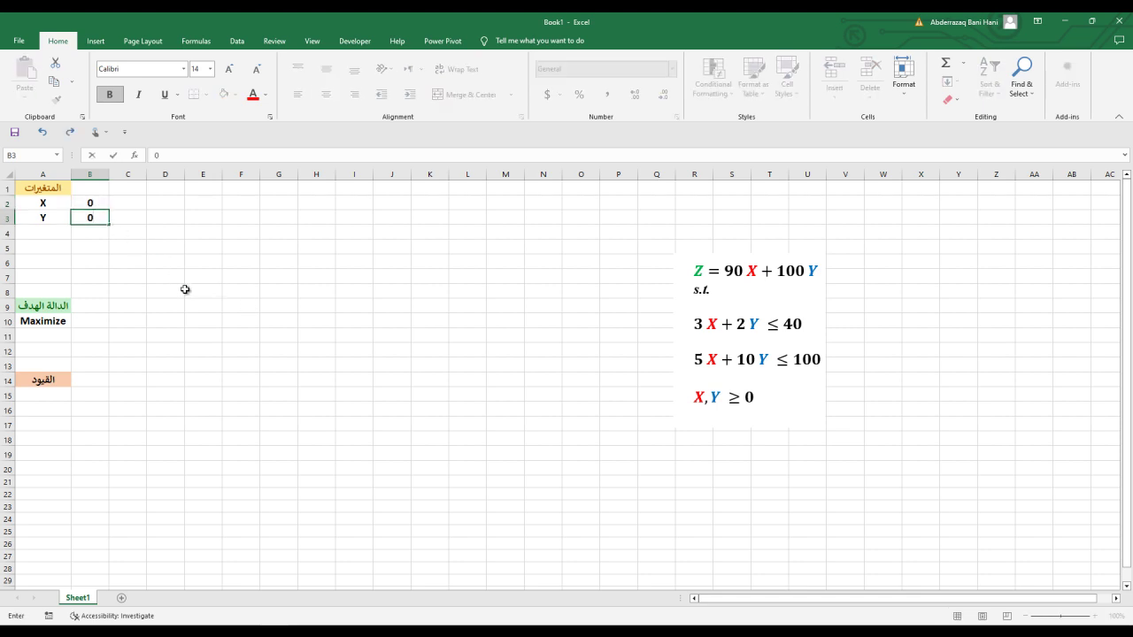
click(187, 290)
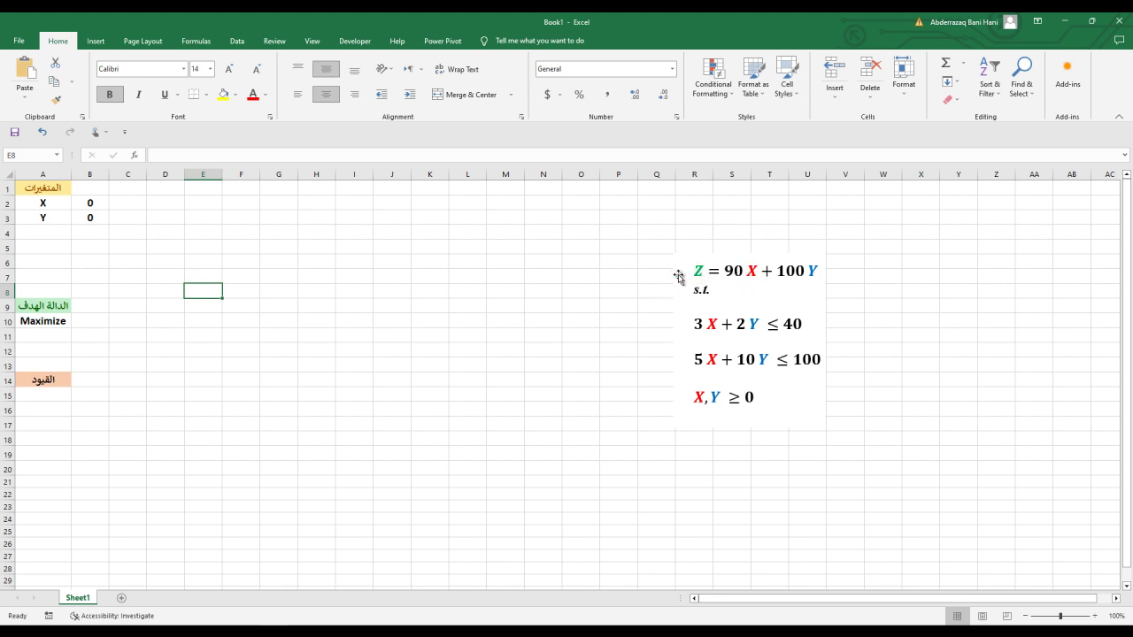
Enter the objective formula =90*B2+100*B3 in B10
click(95, 321)
text(=)
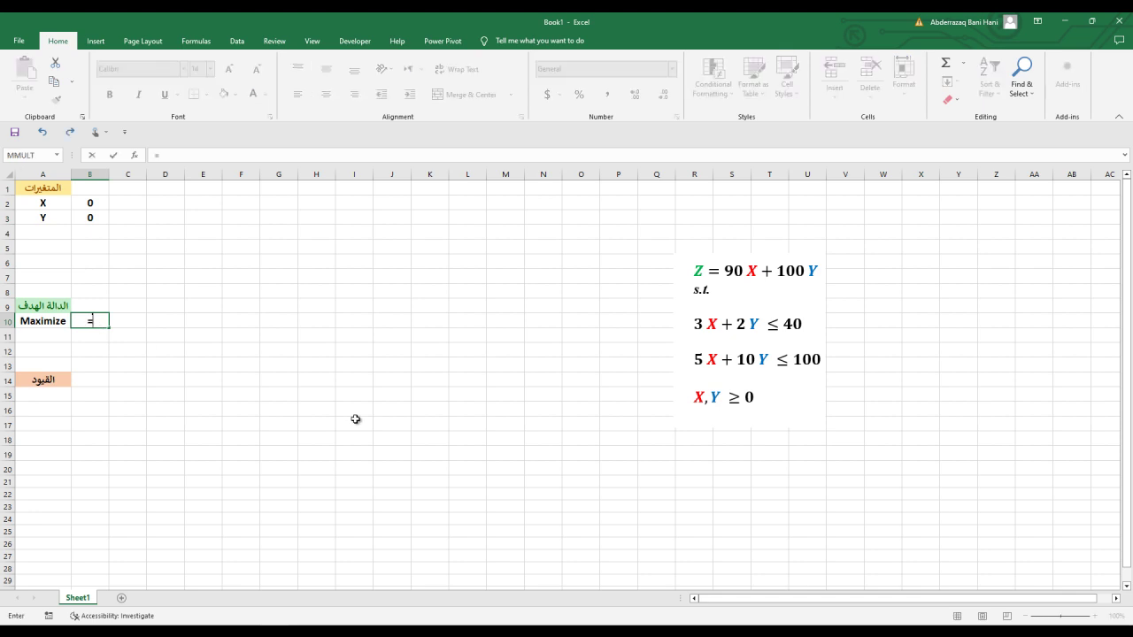
text(90*)
click(100, 203)
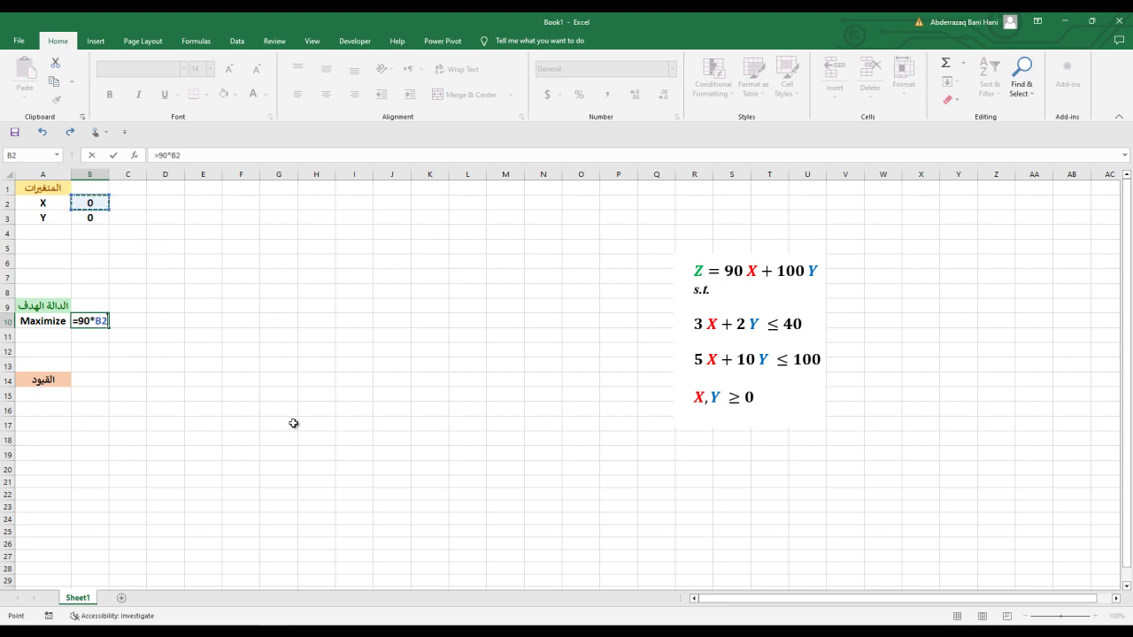
text(+)
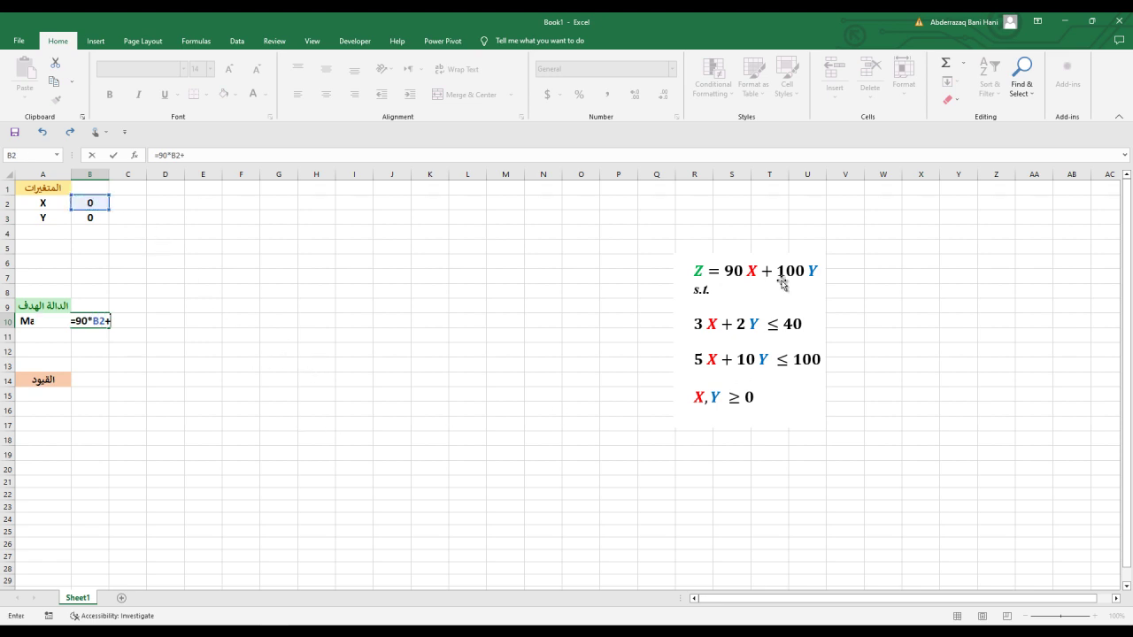
text(100)
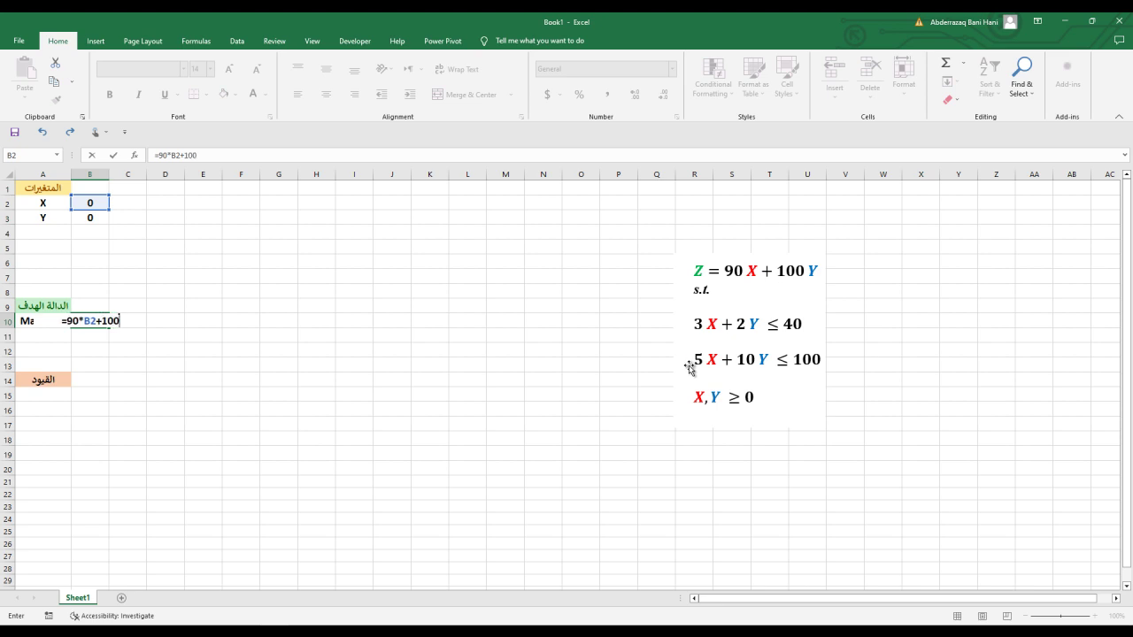
text(*)
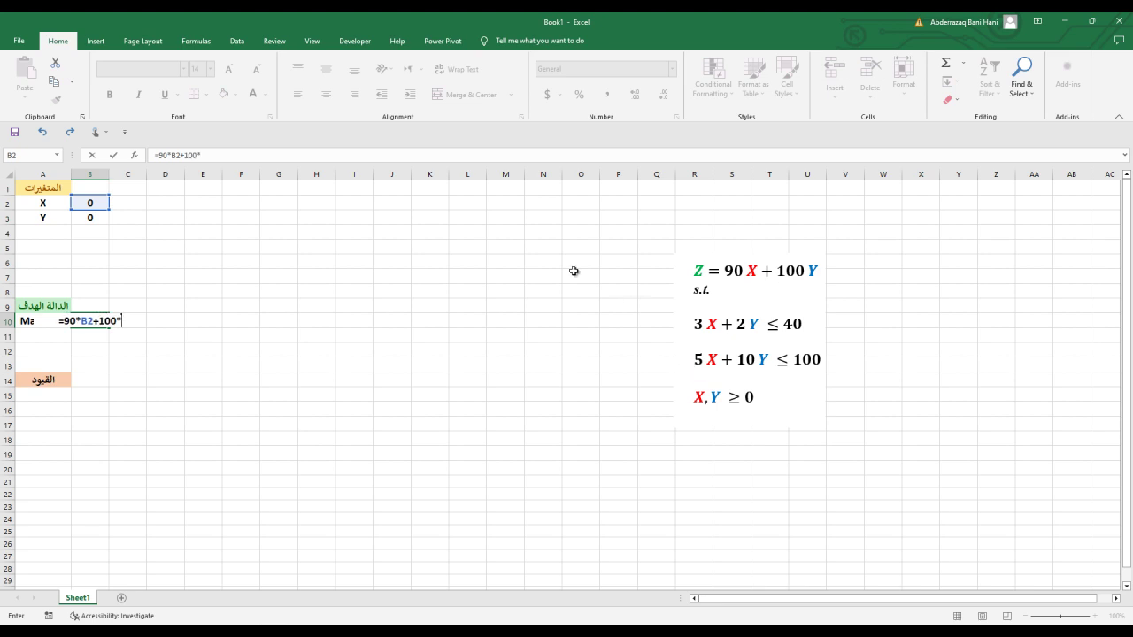
click(95, 217)
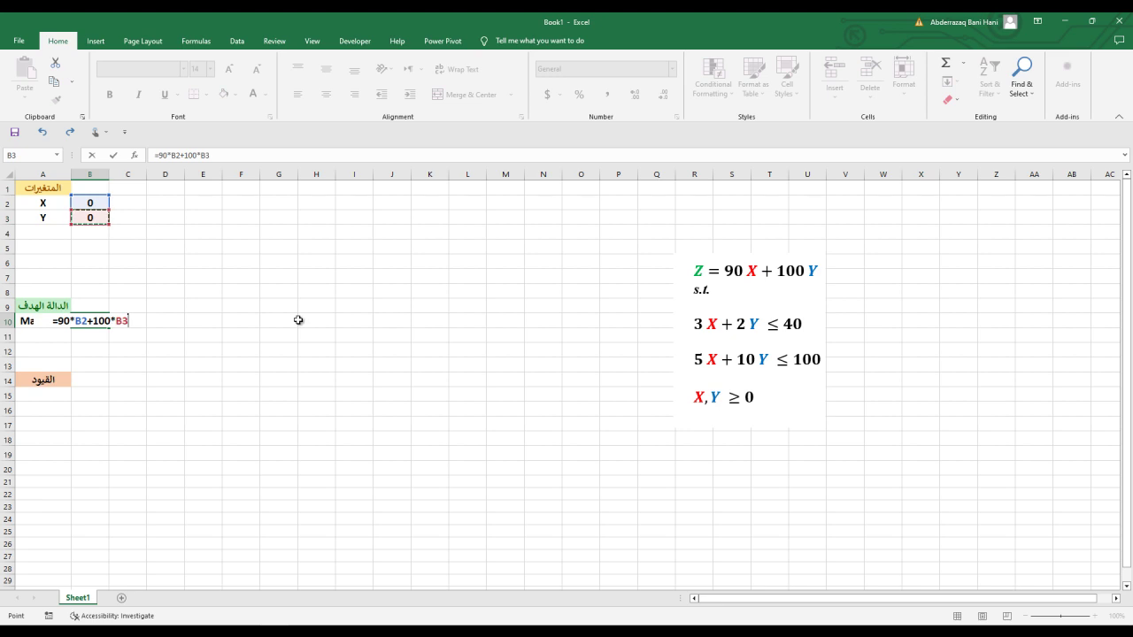
key(Return)
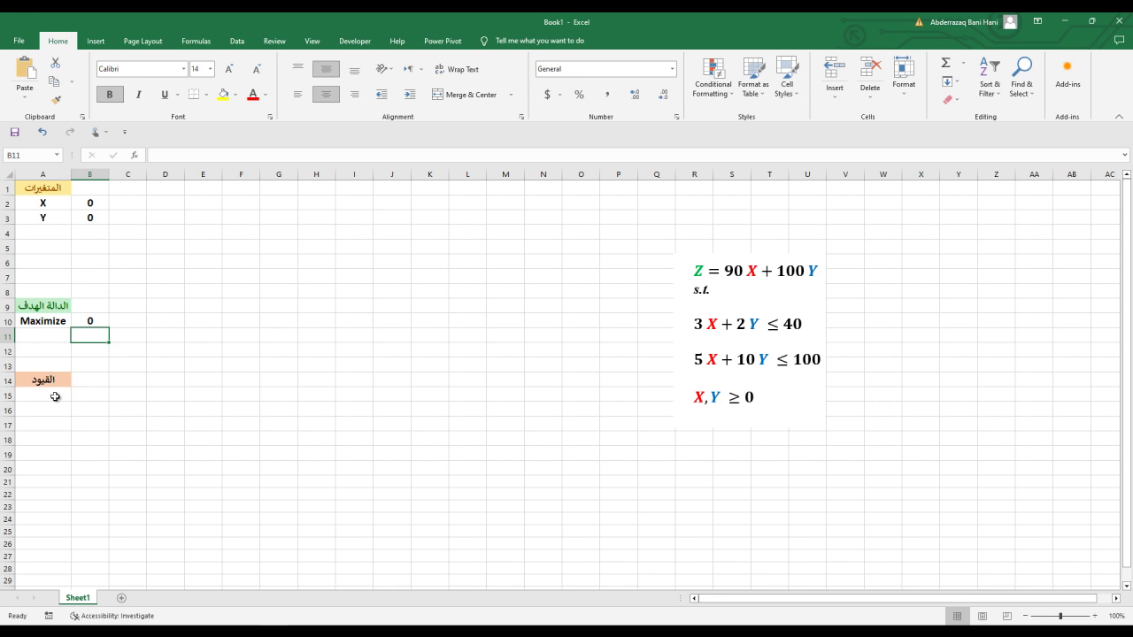
Number the constraints 1 to 4 in A15:A18
click(54, 395)
text(1)
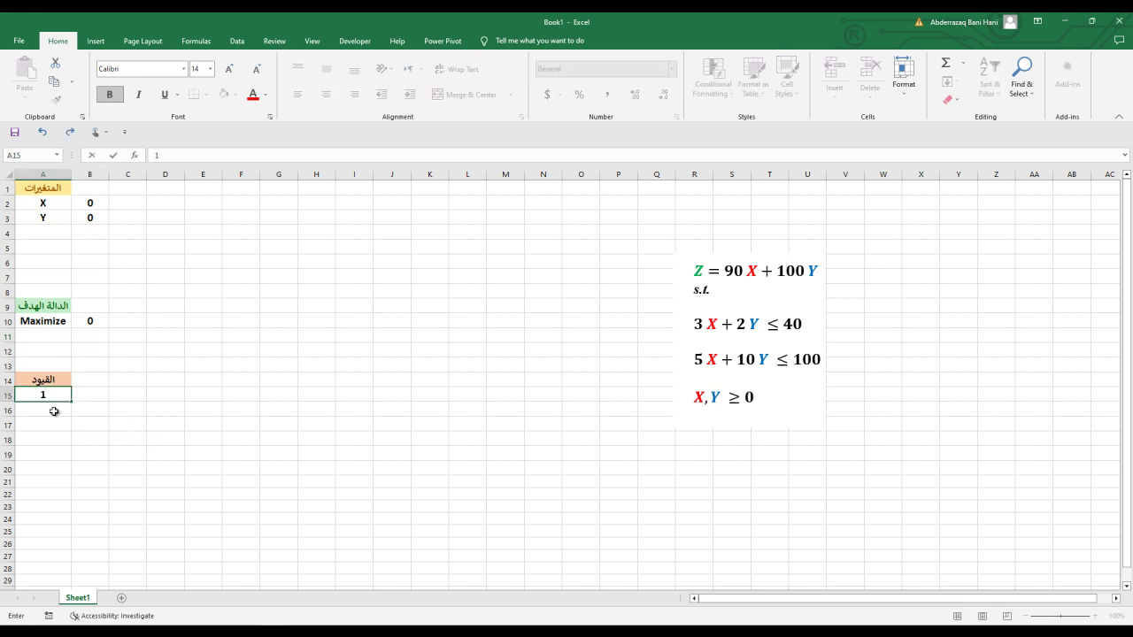
key(Return)
text(2)
key(Return)
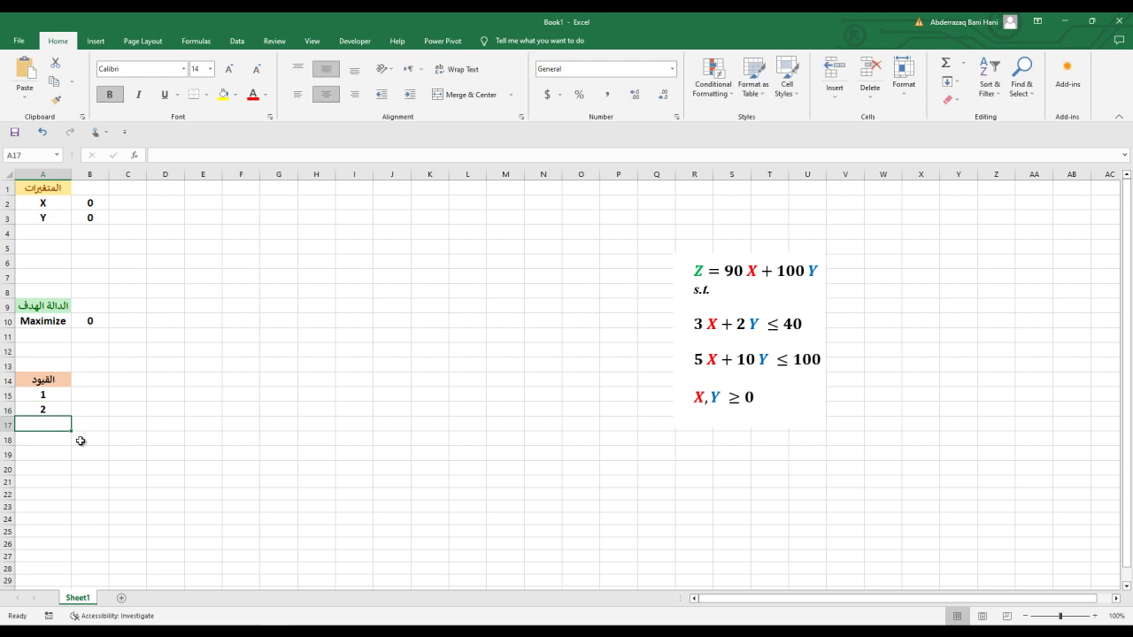
text(3)
key(Return)
text(4)
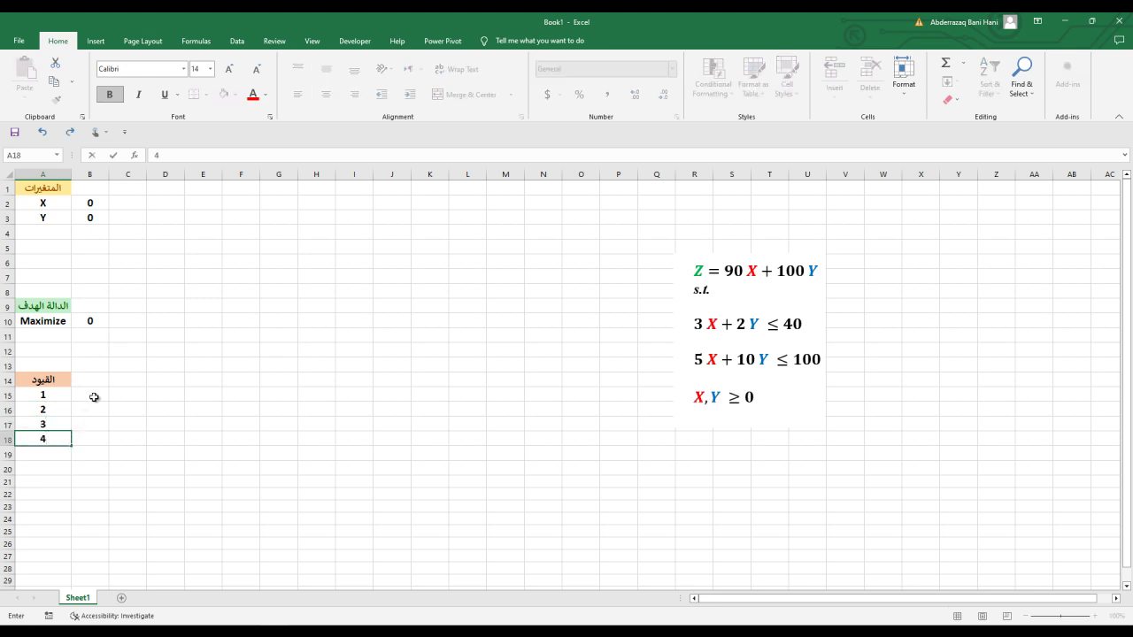
Enter constraint 1 as =3*B2+2*B3 in B15, <= in C15 and 40 in D15
click(94, 398)
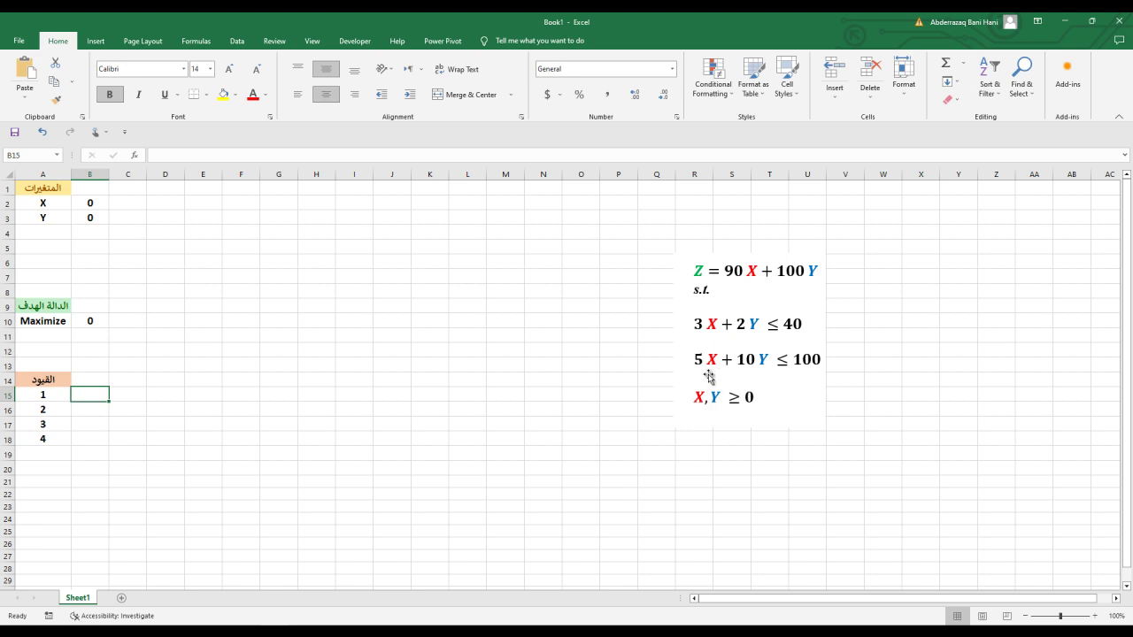
text(=3)
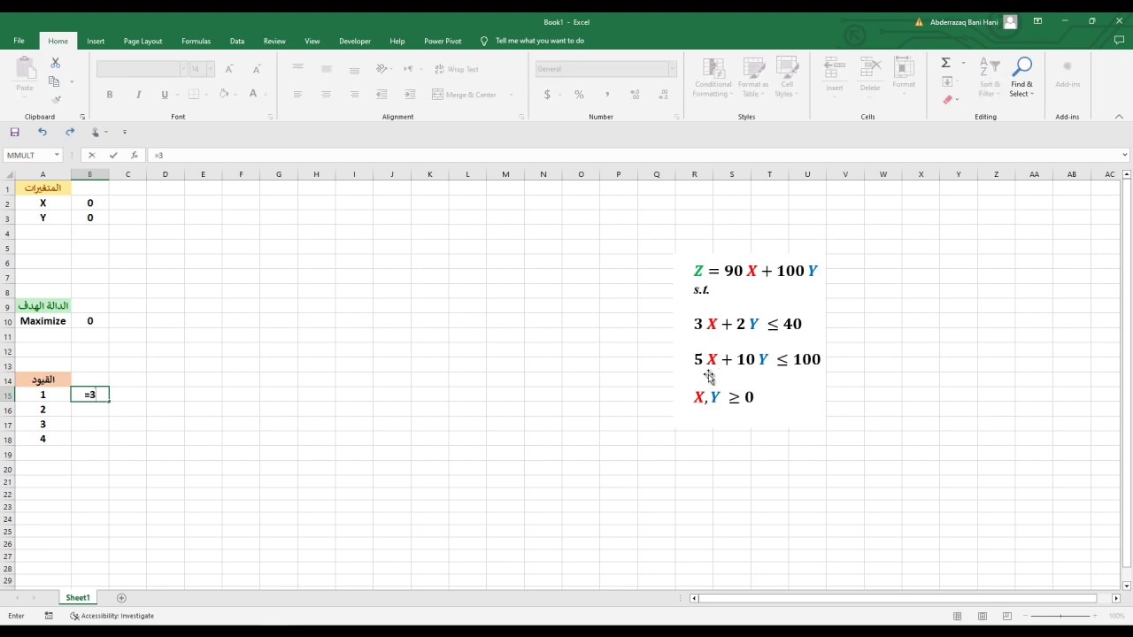
text(*)
click(94, 203)
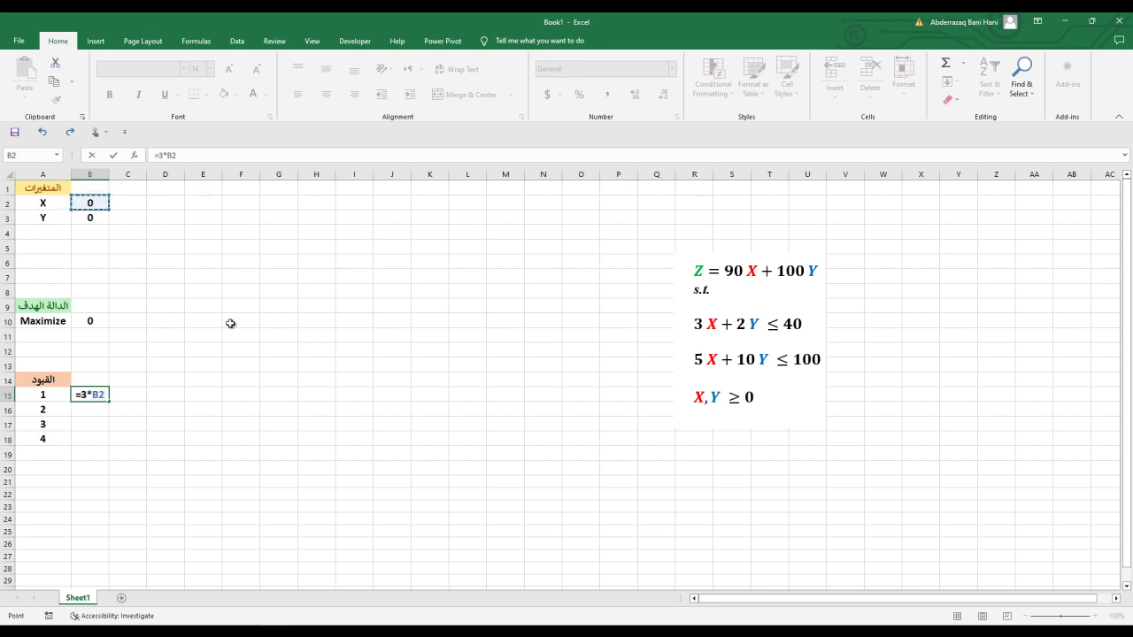
text(+)
text(2)
text(*)
click(97, 219)
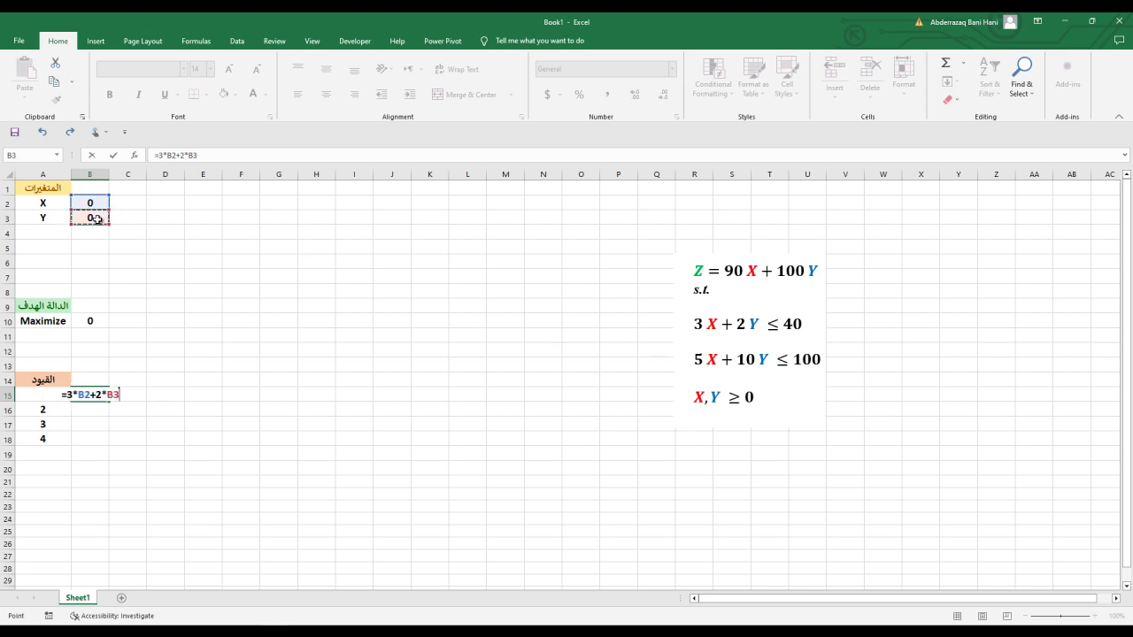
key(Return)
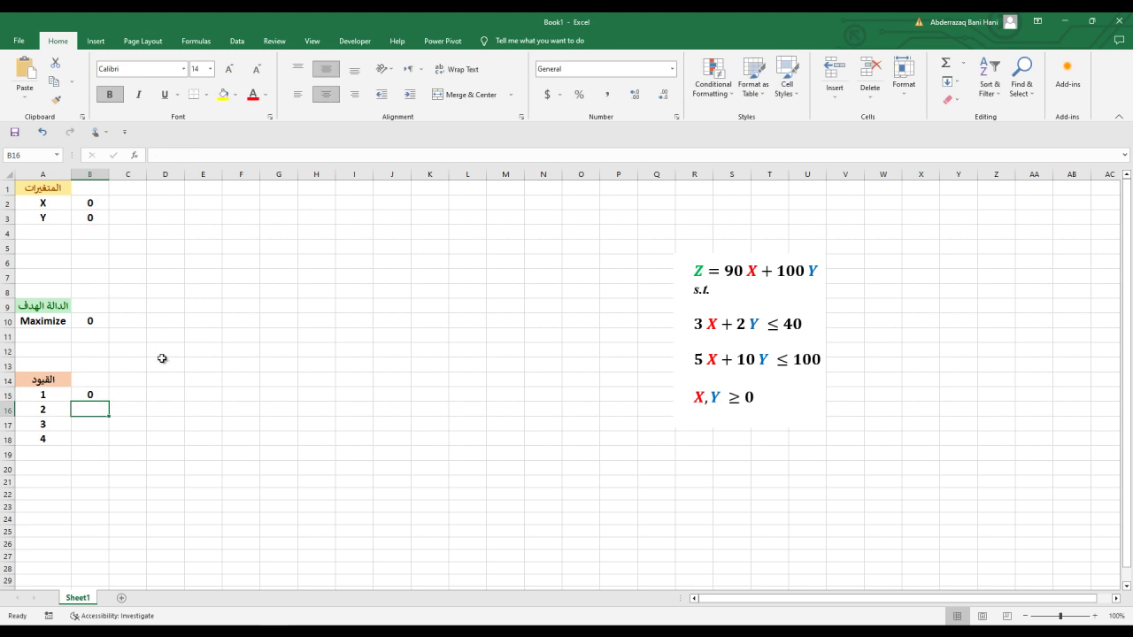
click(129, 396)
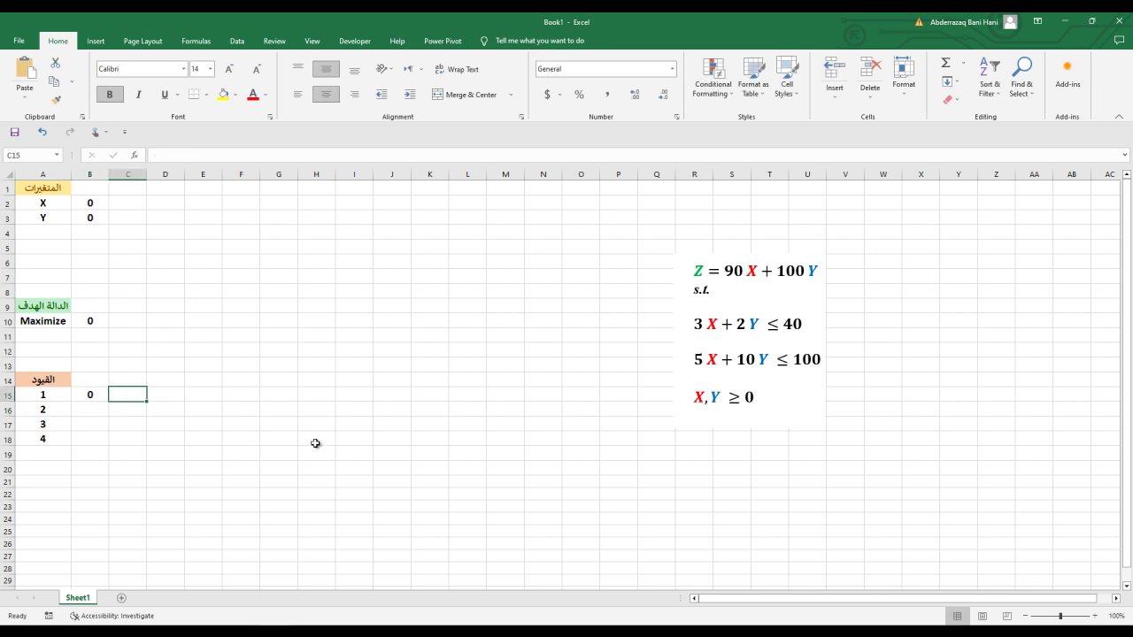
text(<=)
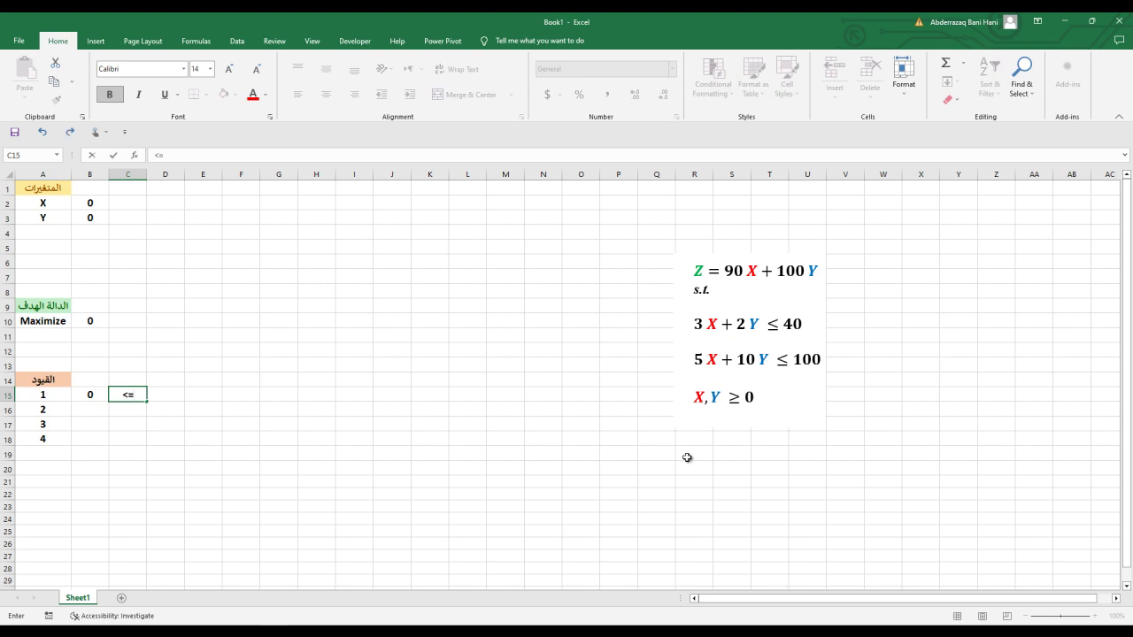
click(169, 397)
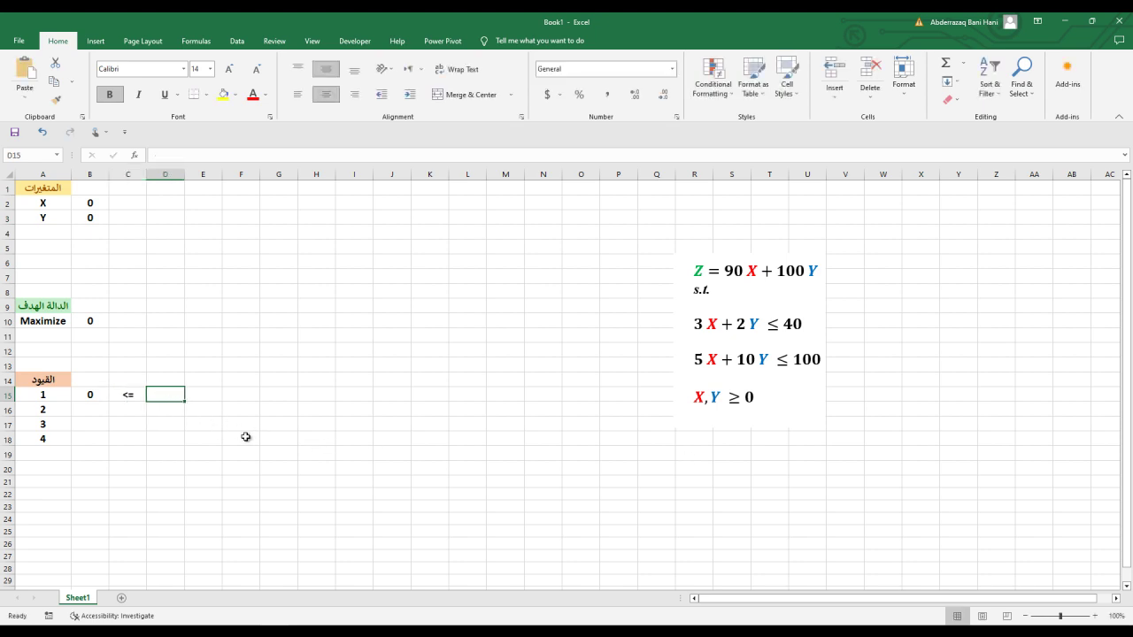
text(40)
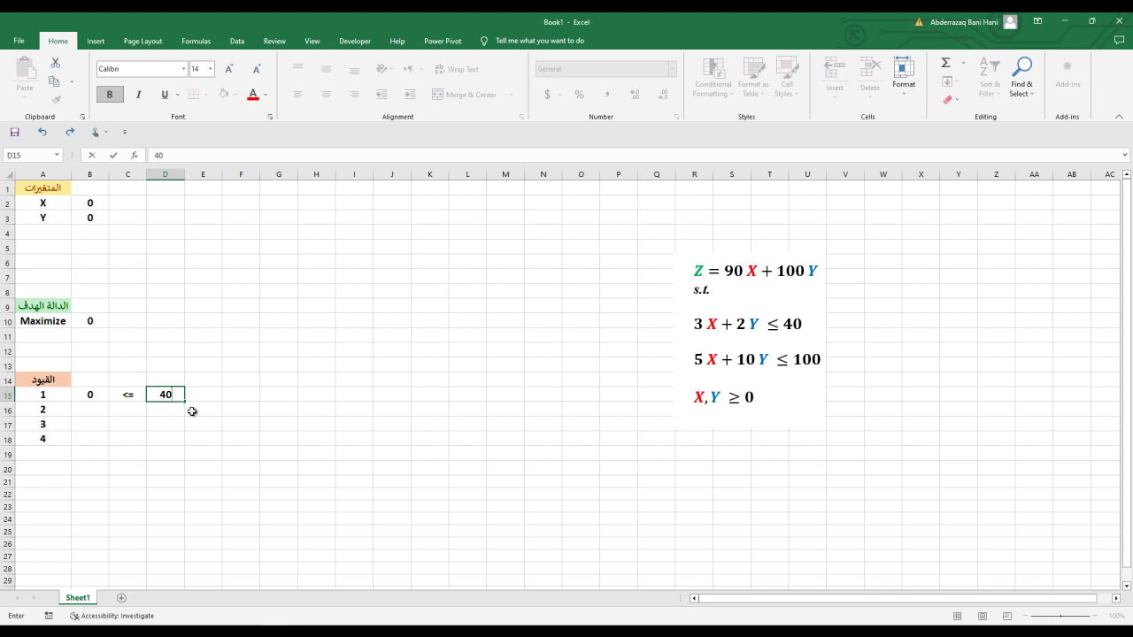
click(99, 412)
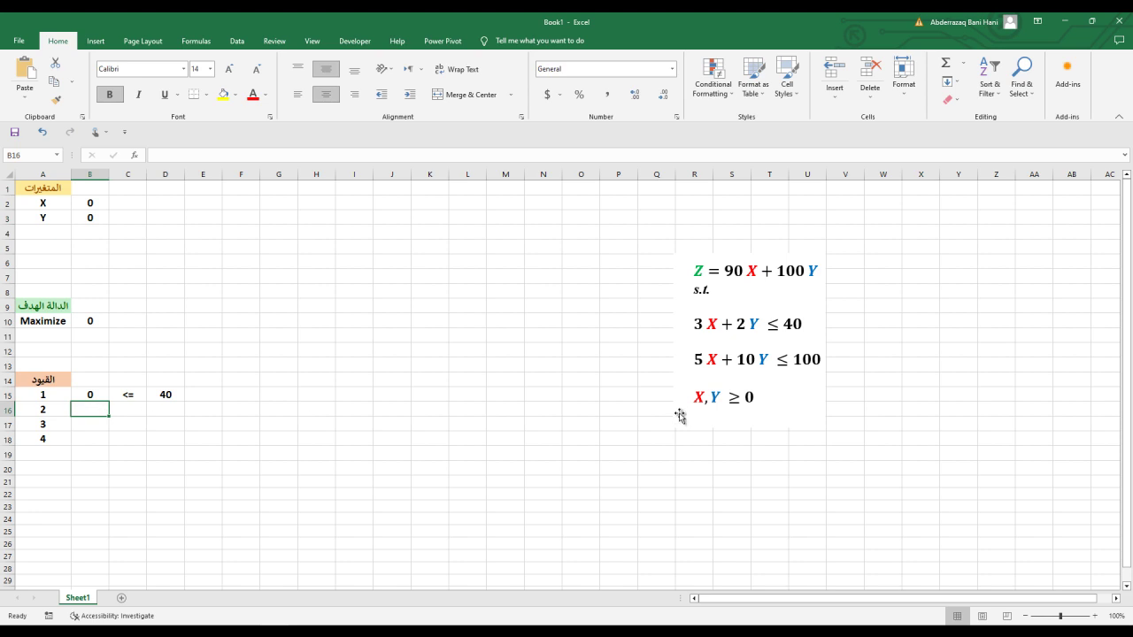
Enter constraint 2 as =5*B2+10*B3 in B16, <= in C16 and 100 in D16
text(=5*)
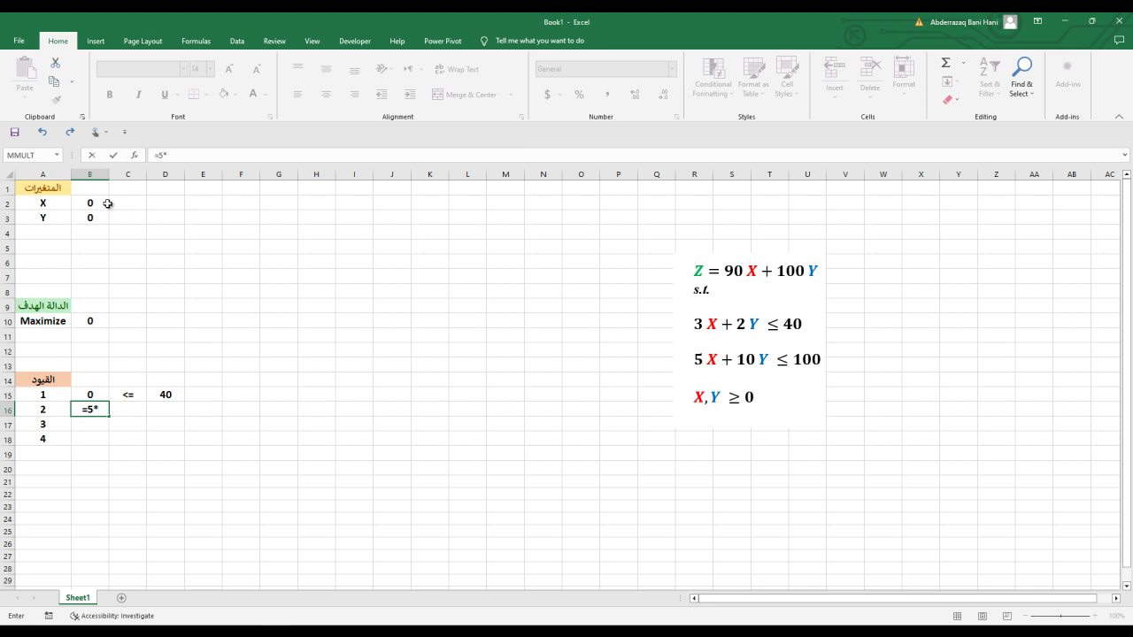
click(99, 203)
text(+)
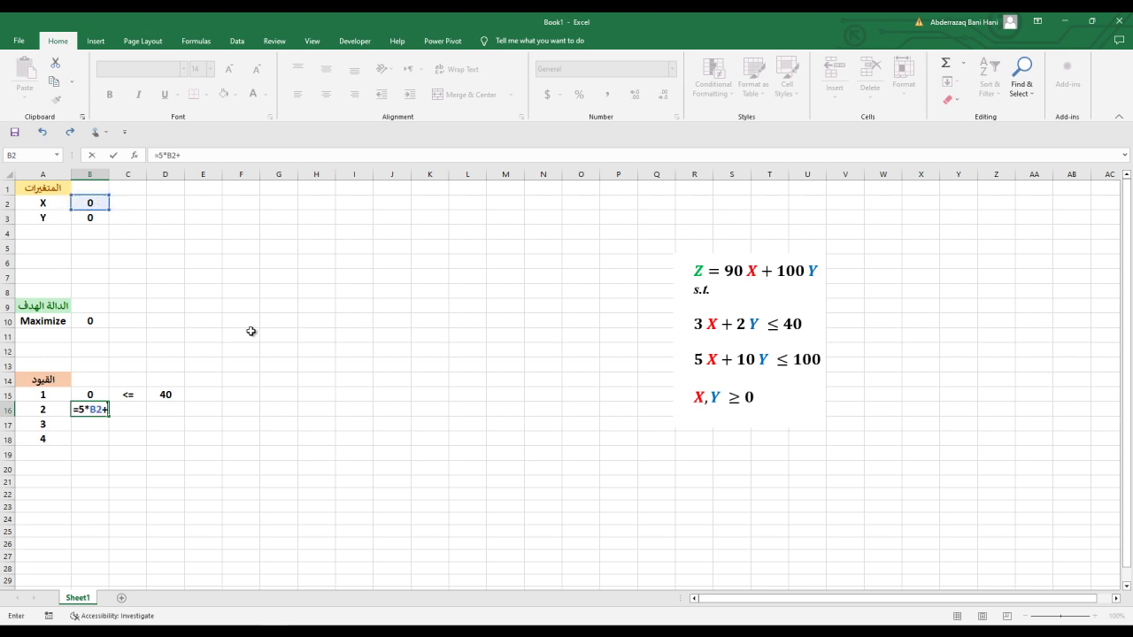
text(10*)
click(89, 219)
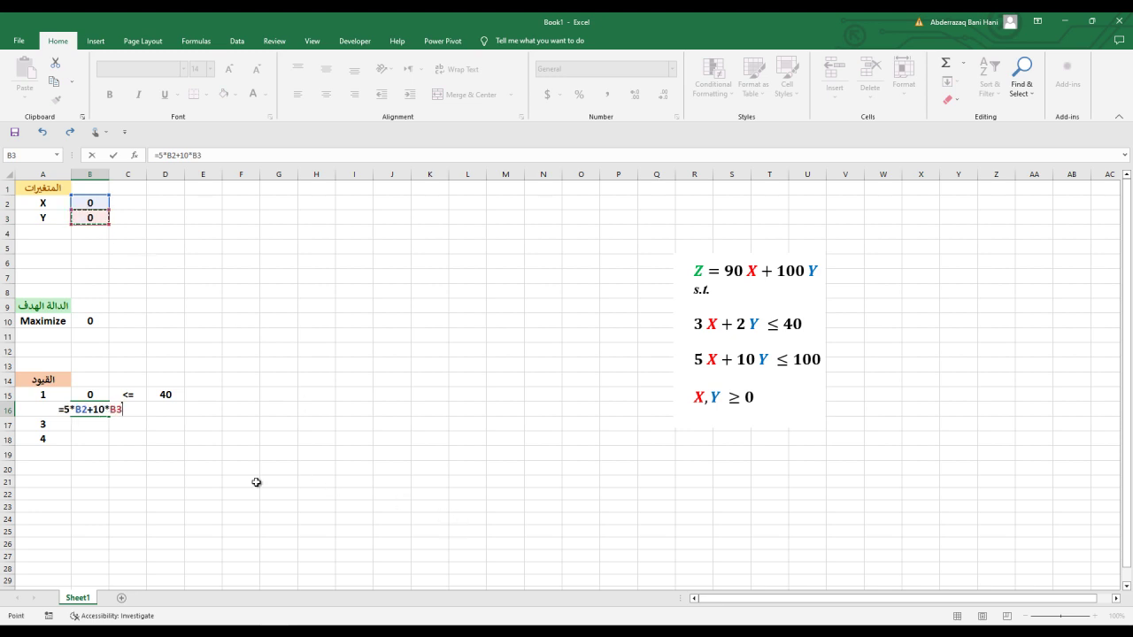
key(Return)
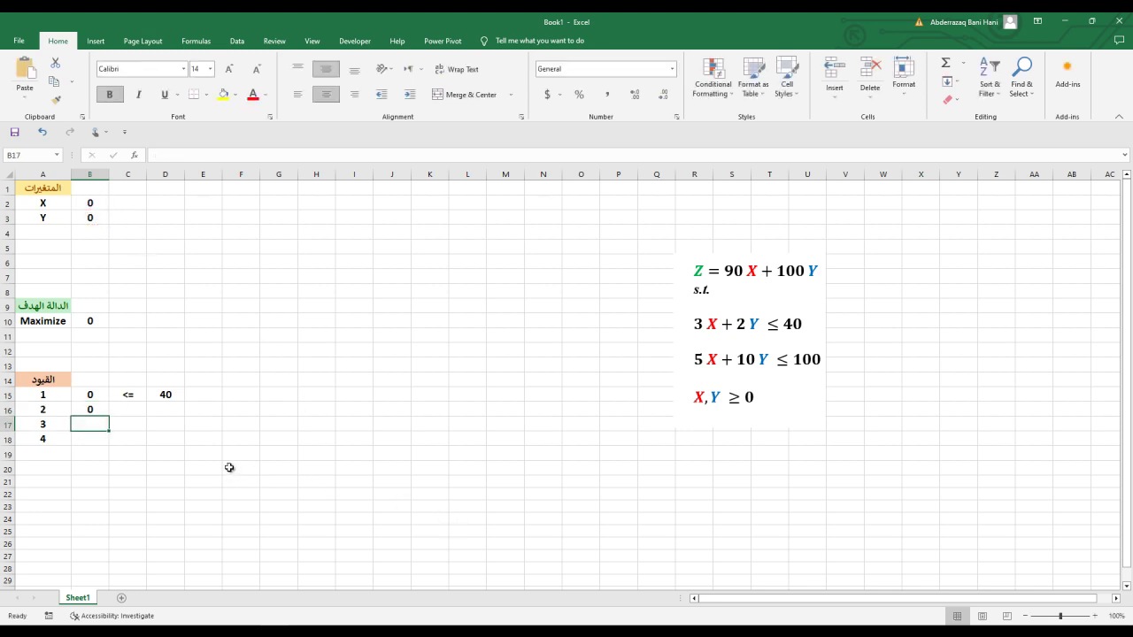
click(133, 408)
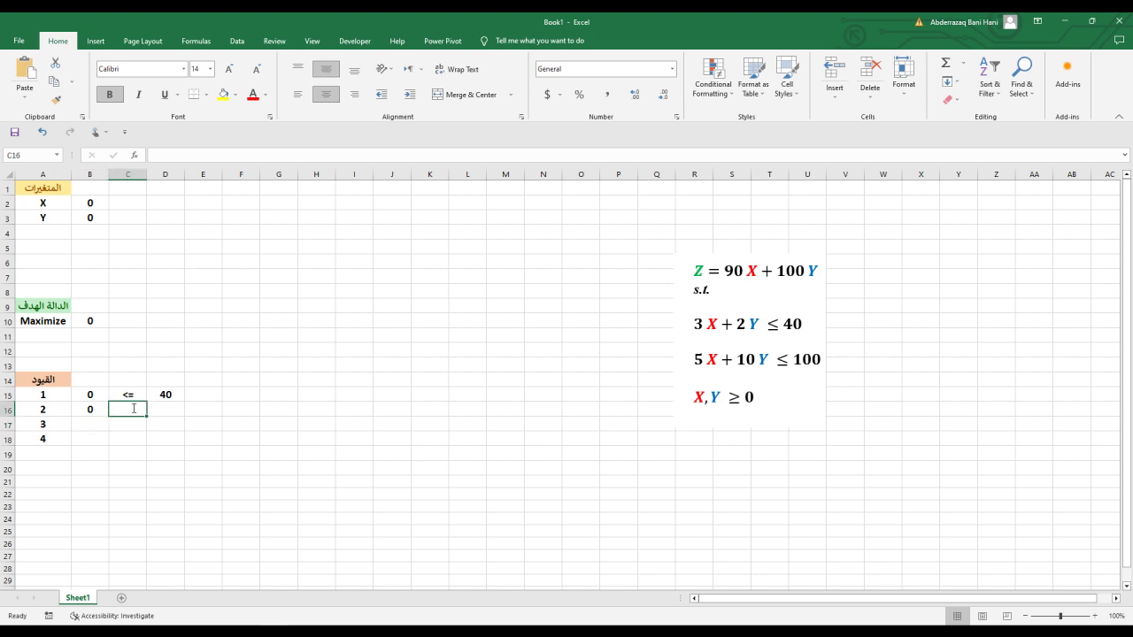
text(<=)
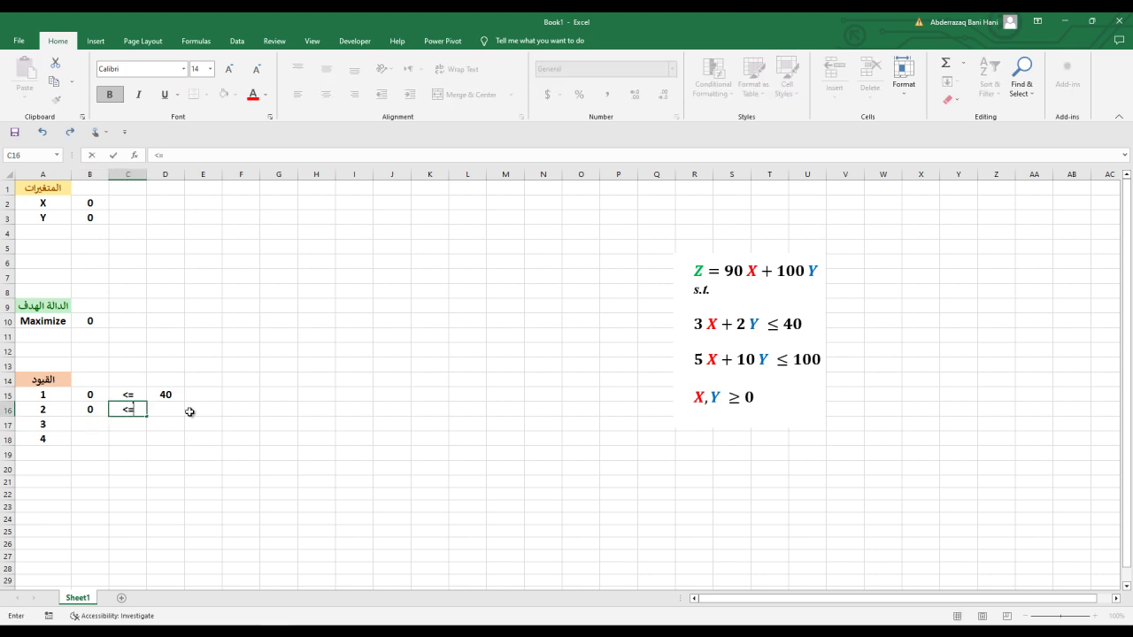
click(180, 410)
text(100)
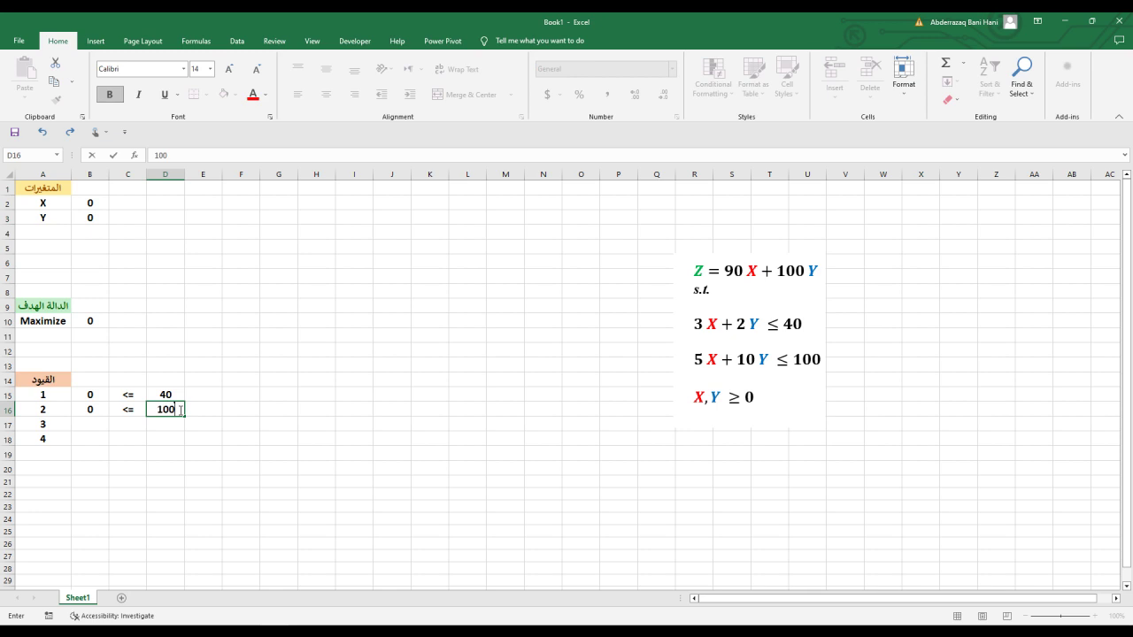
click(103, 426)
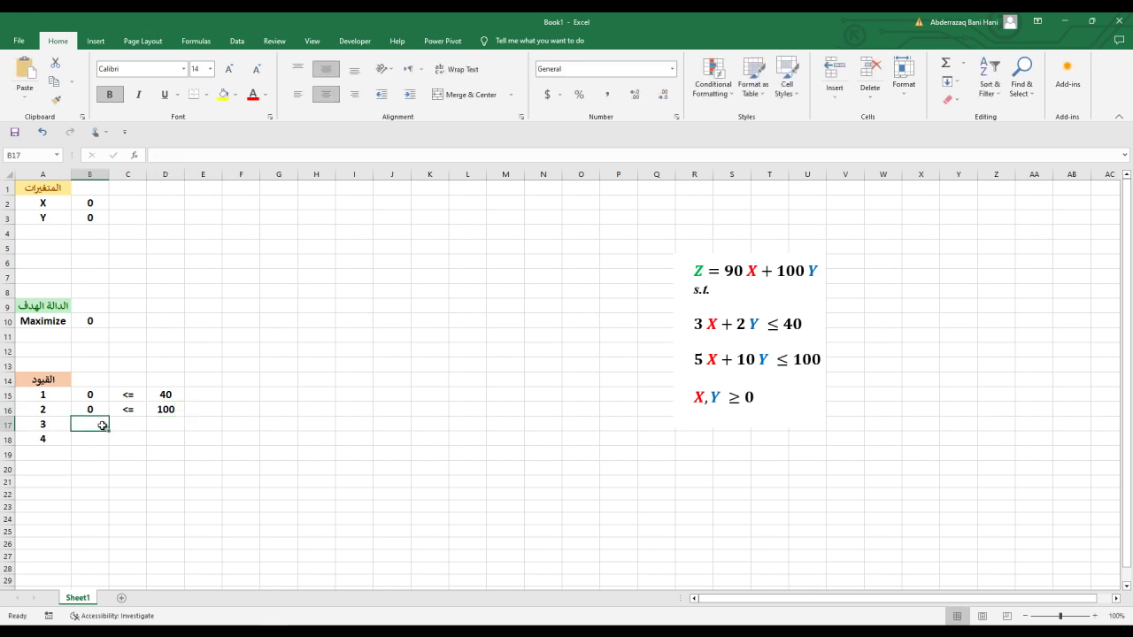
Fill constraints 3 and 4 with 0 in B17:B18, >= in C17:C18, 0 in D17:D18
text(0)
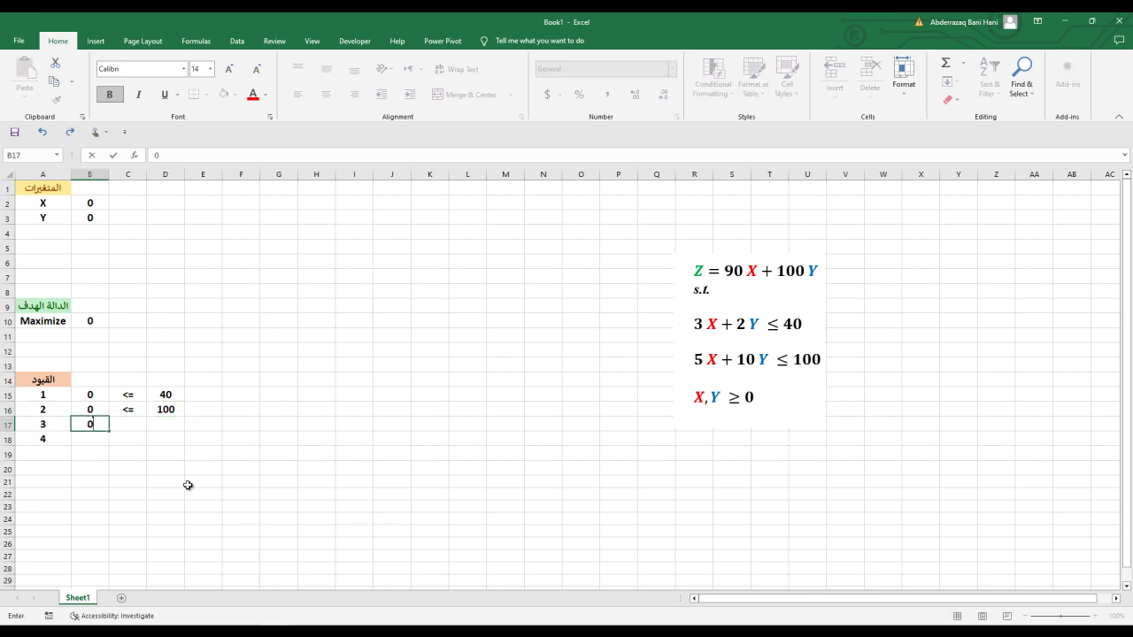
click(97, 437)
text(0)
click(128, 425)
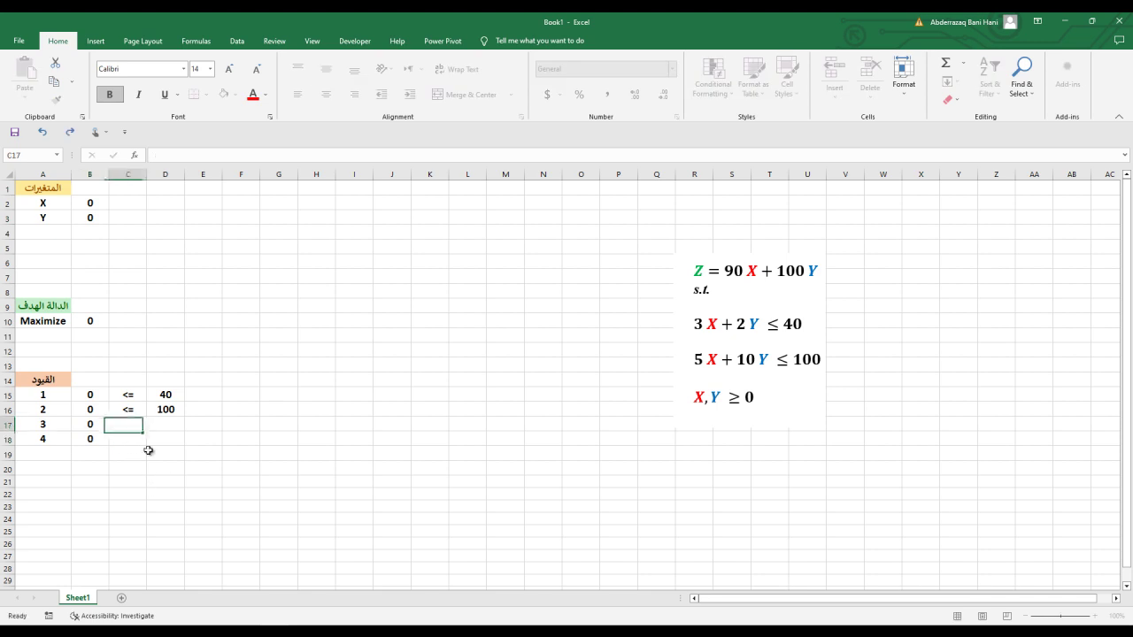
text(>=)
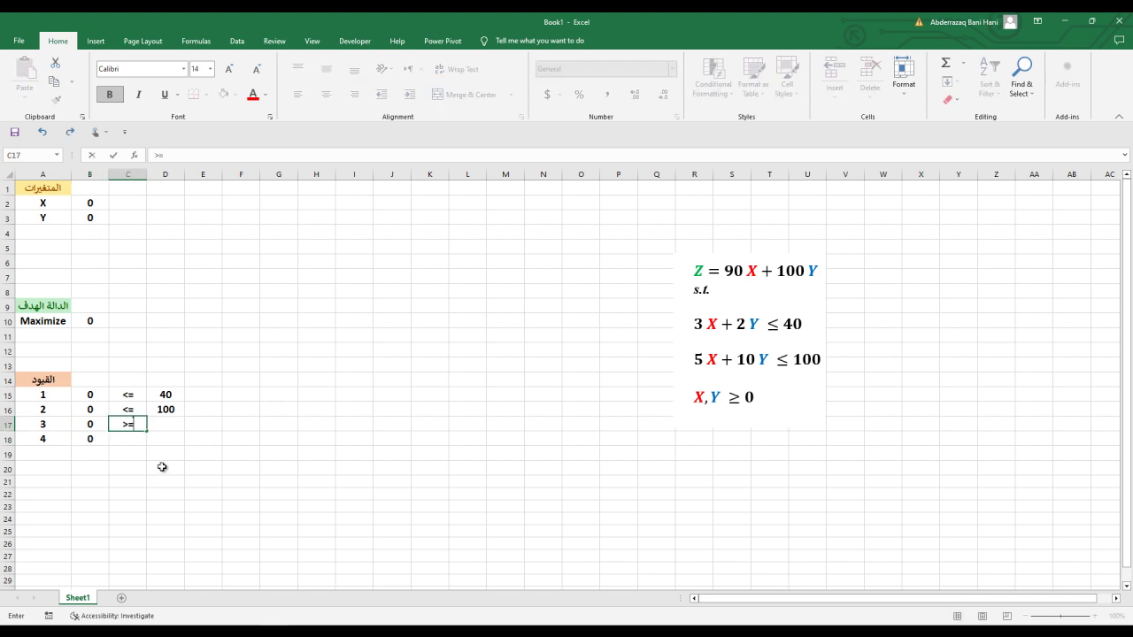
click(178, 423)
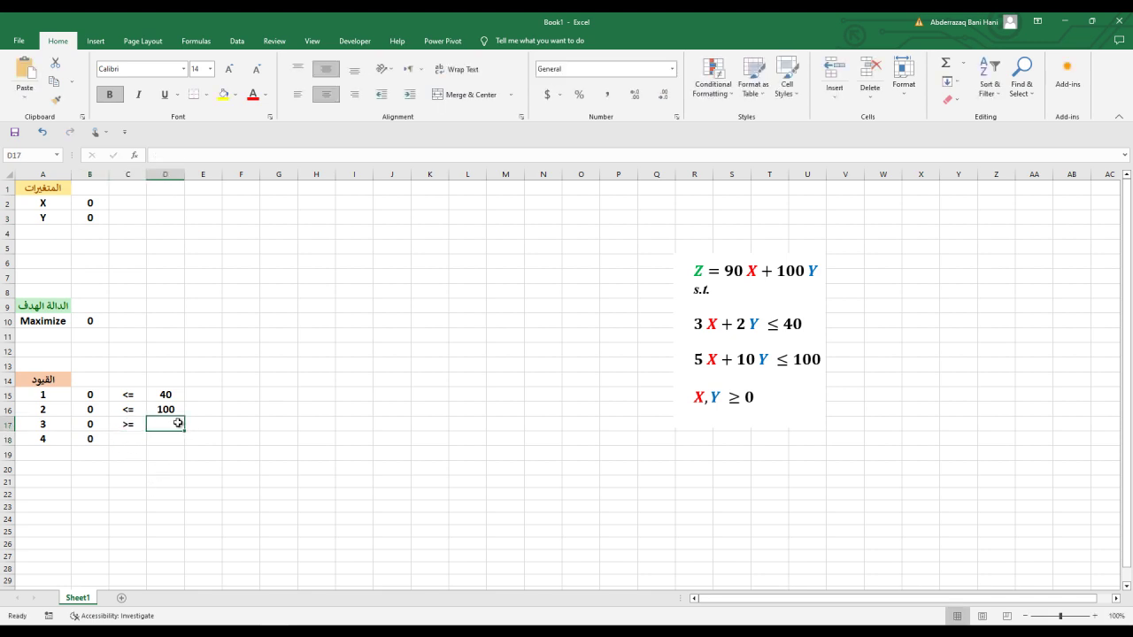
text(0)
click(134, 437)
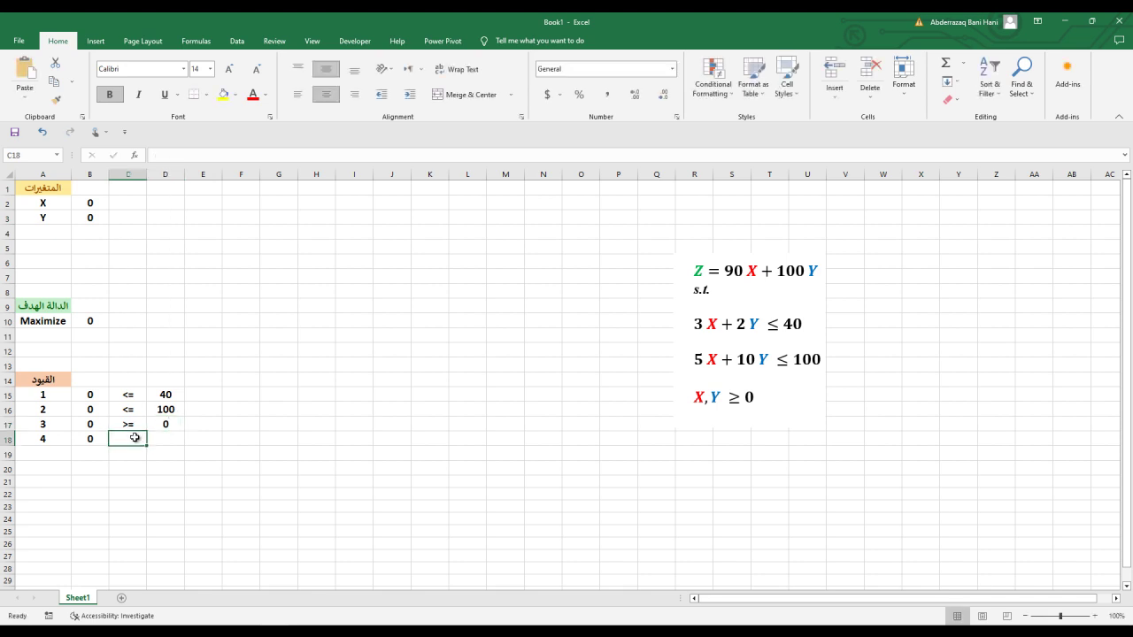
text(<)
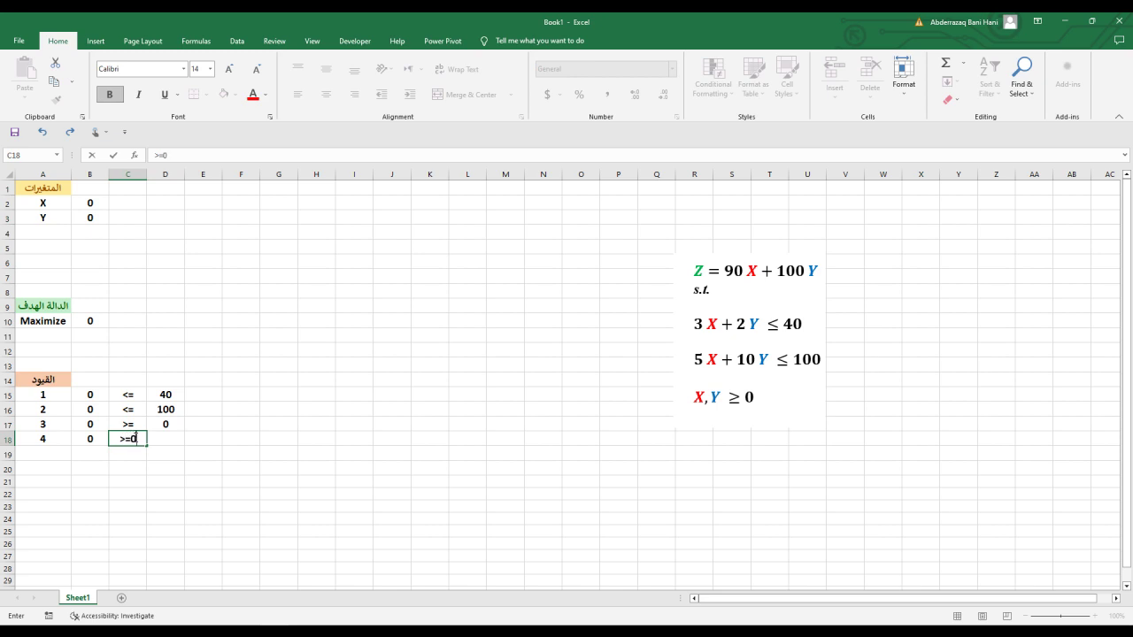
click(165, 440)
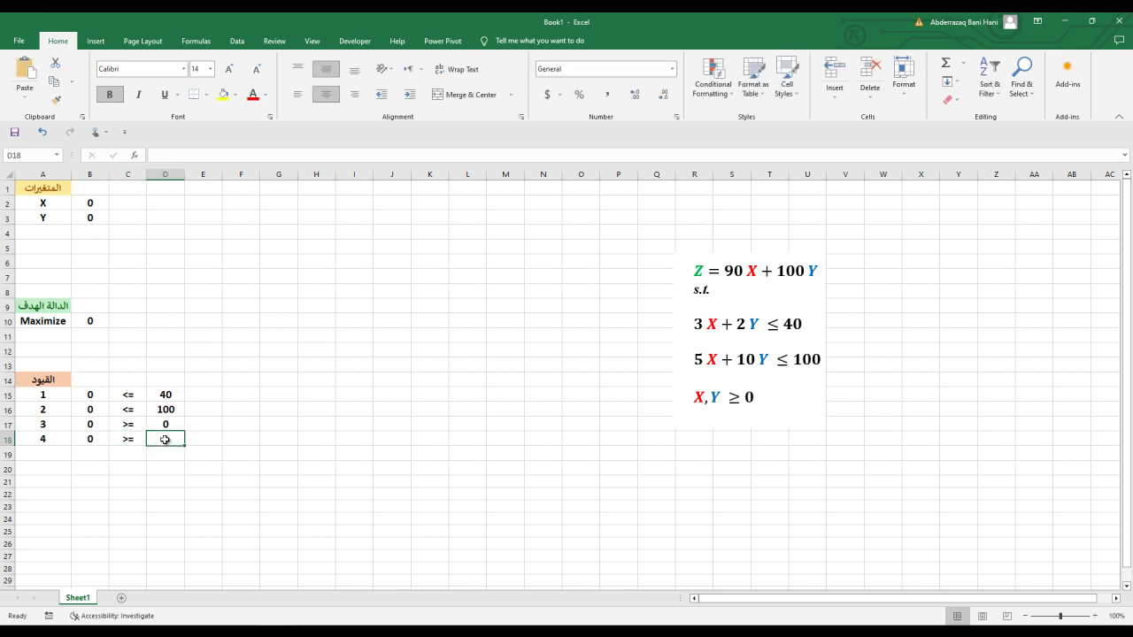
text(0)
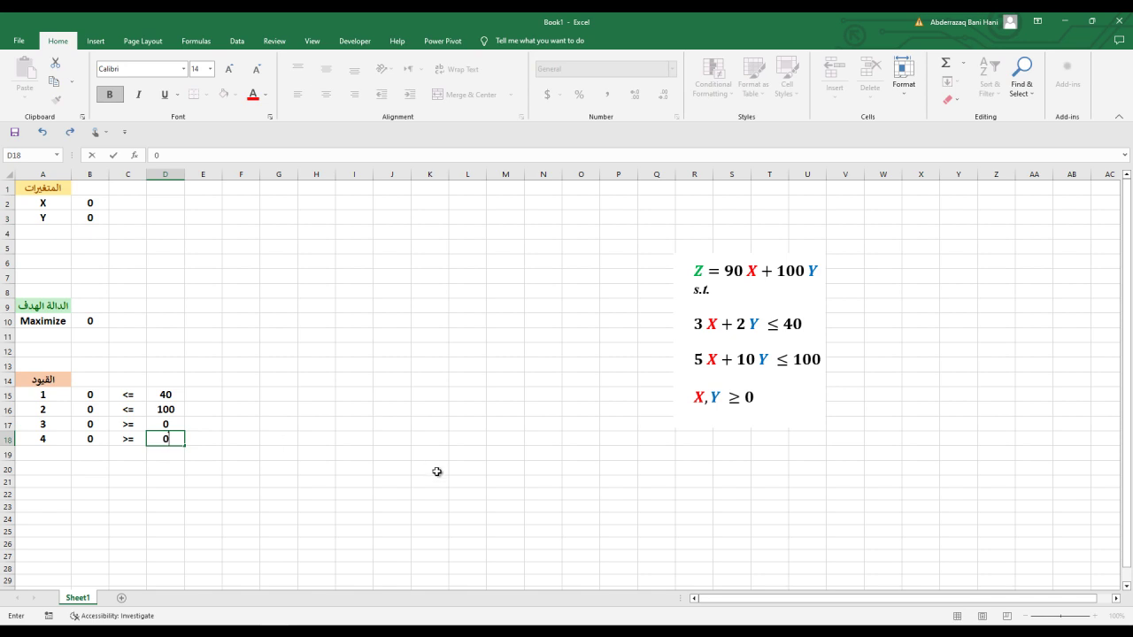
click(432, 469)
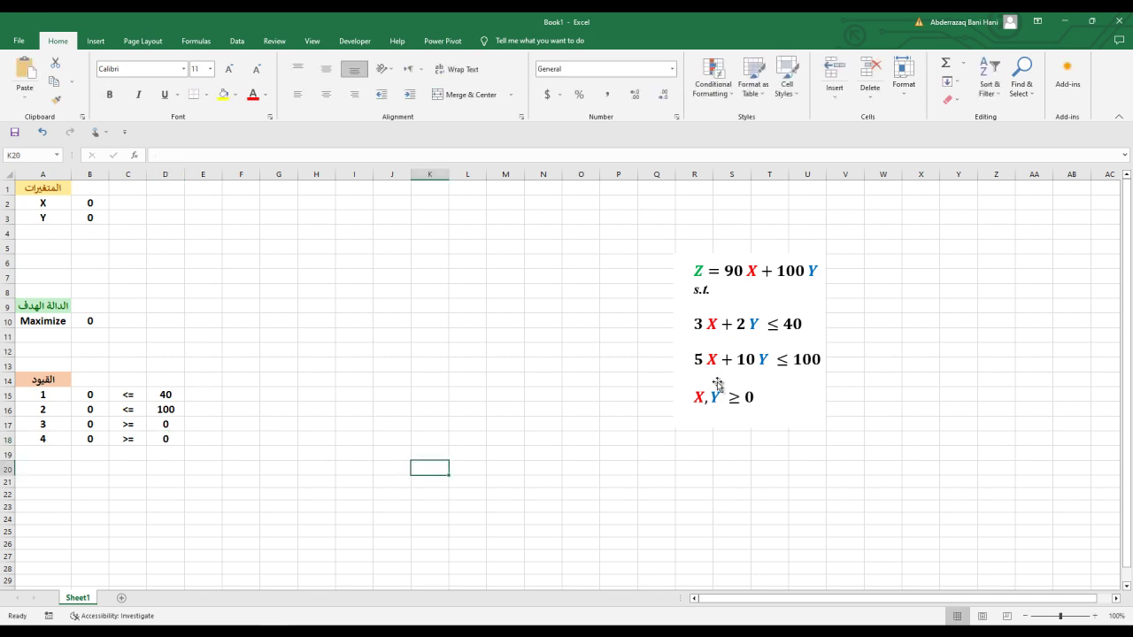
Shift the equations picture slightly down-right and open Solver from the Data tab
drag(715, 385, 776, 426)
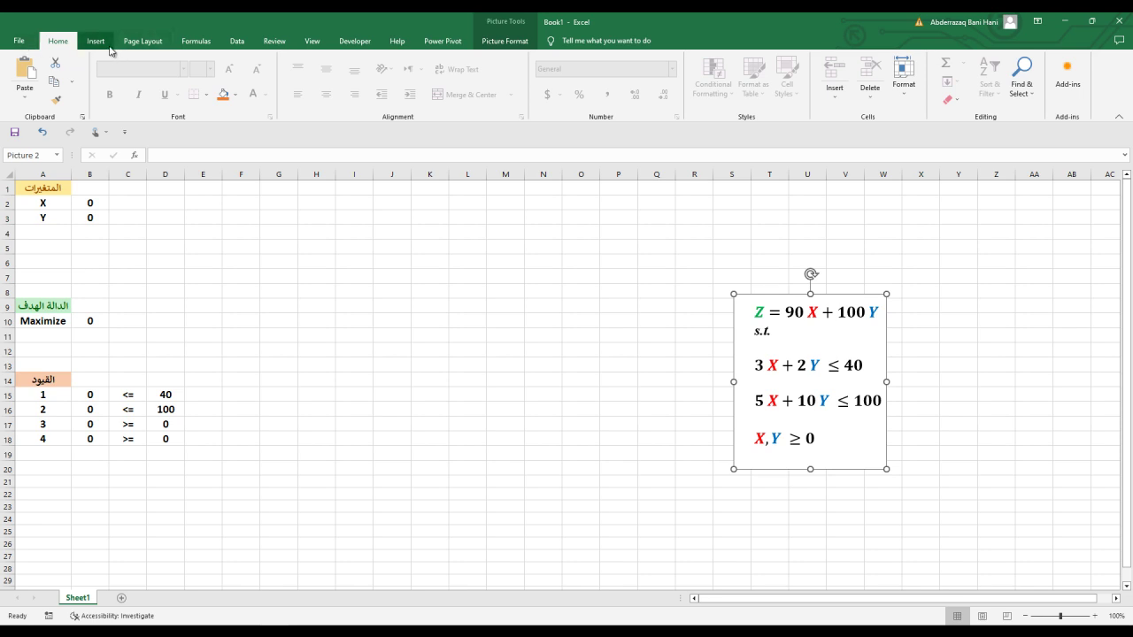
click(237, 41)
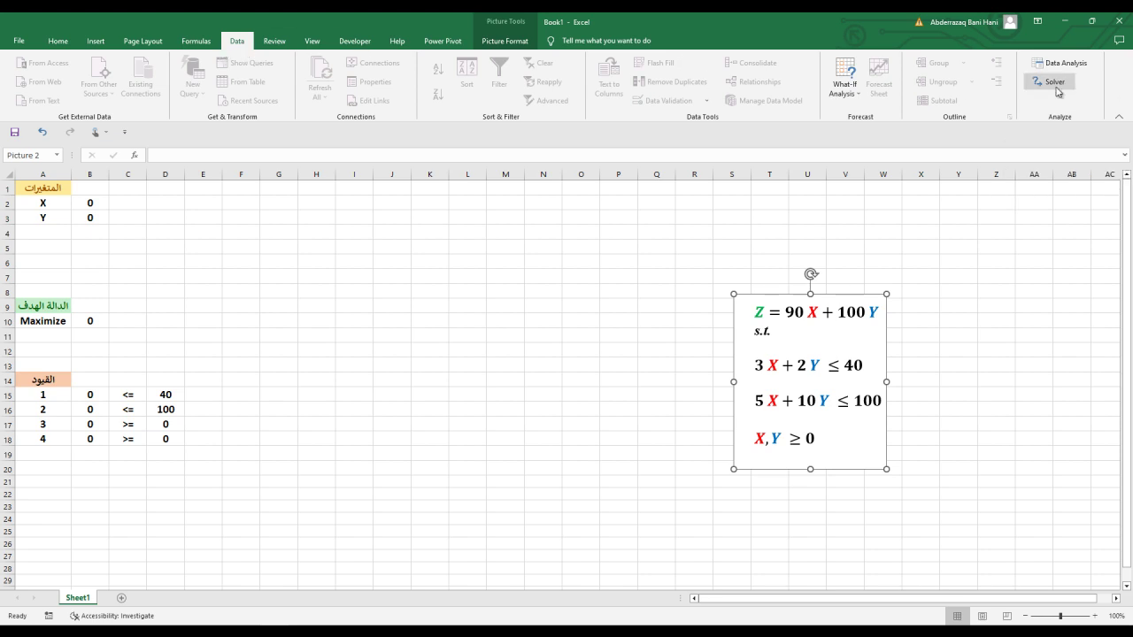
click(58, 41)
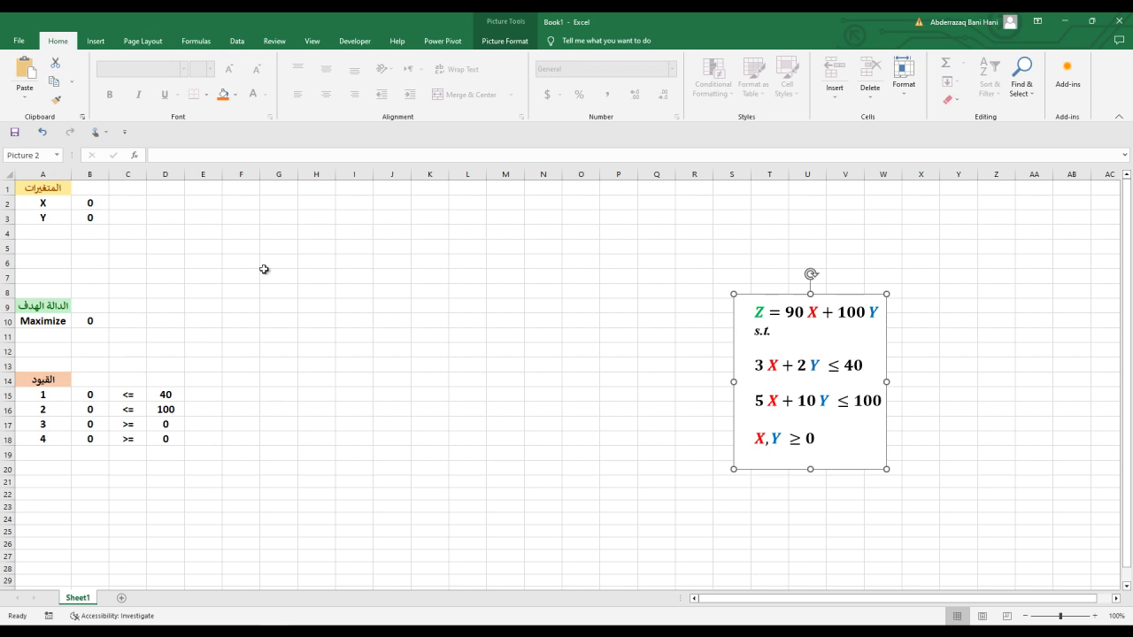
click(237, 41)
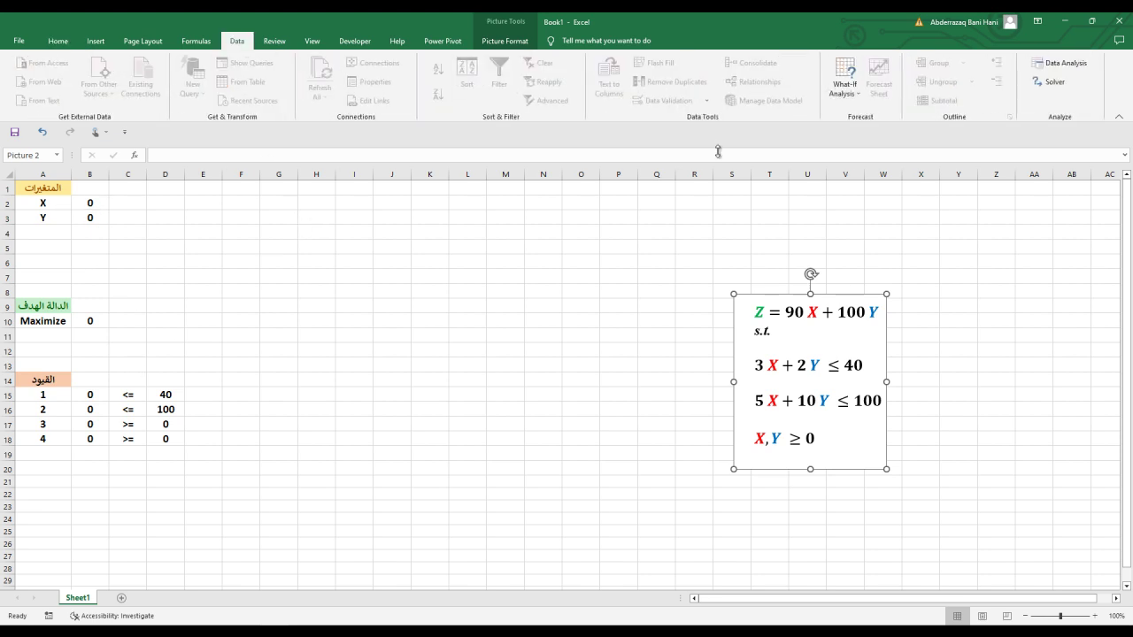
click(1053, 84)
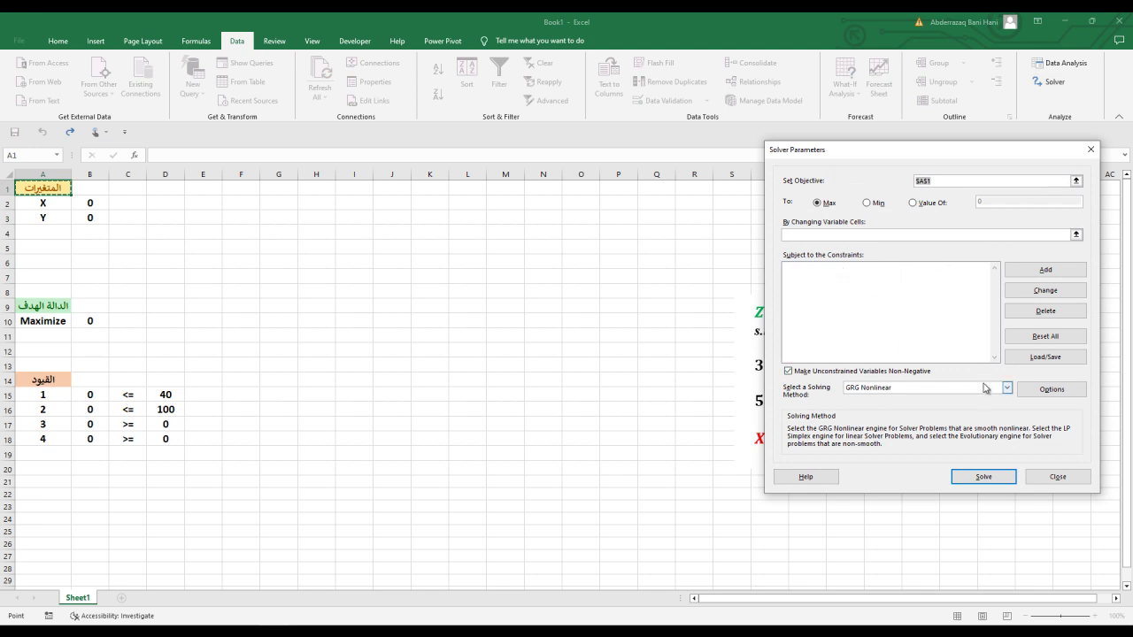
Reset all Solver settings, confirm, and drag the dialog aside and back
click(1036, 337)
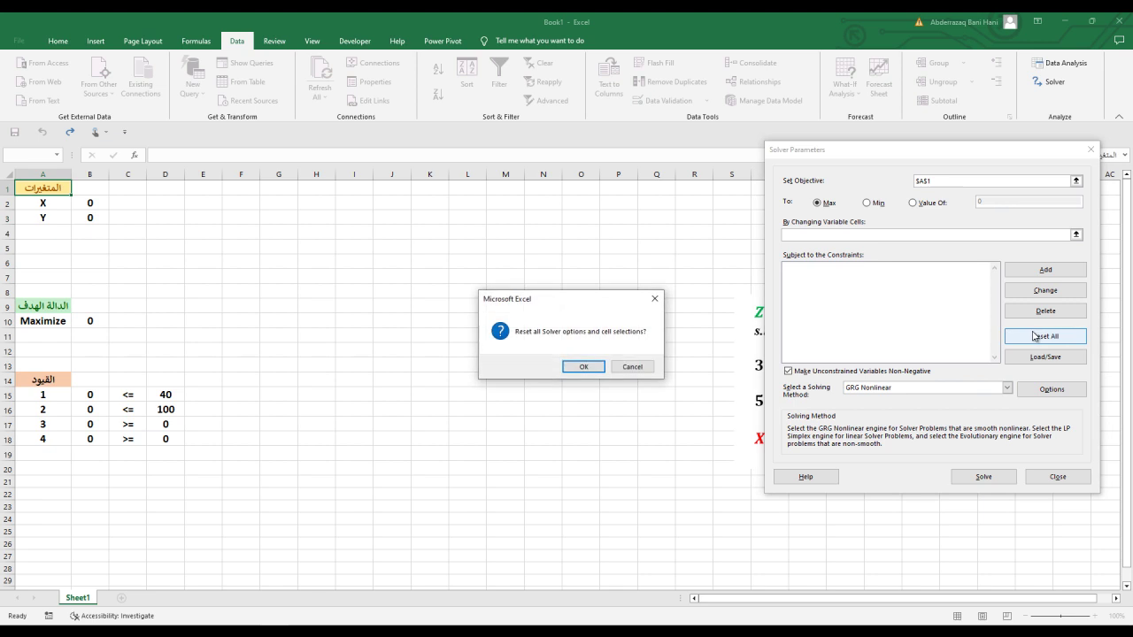
click(591, 367)
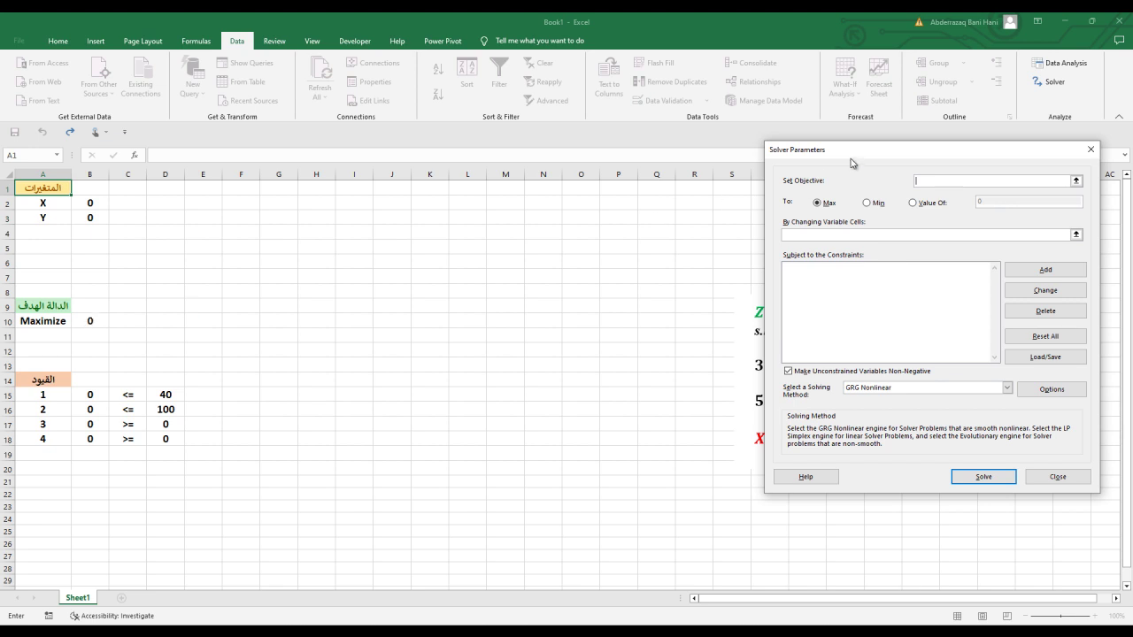
drag(852, 163, 544, 395)
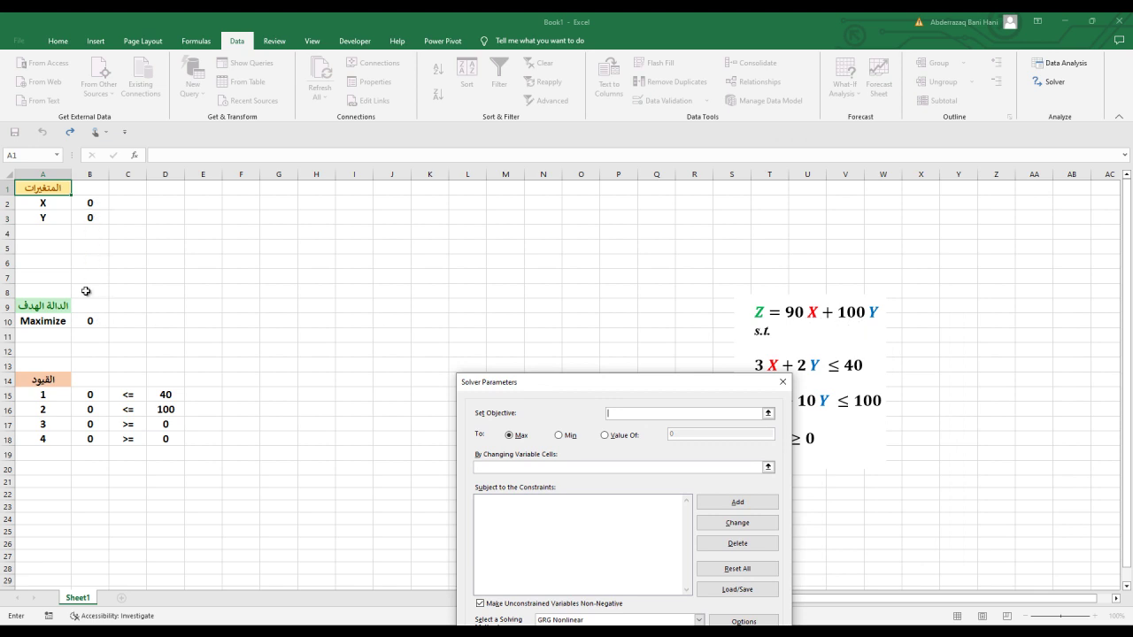
drag(543, 390, 748, 178)
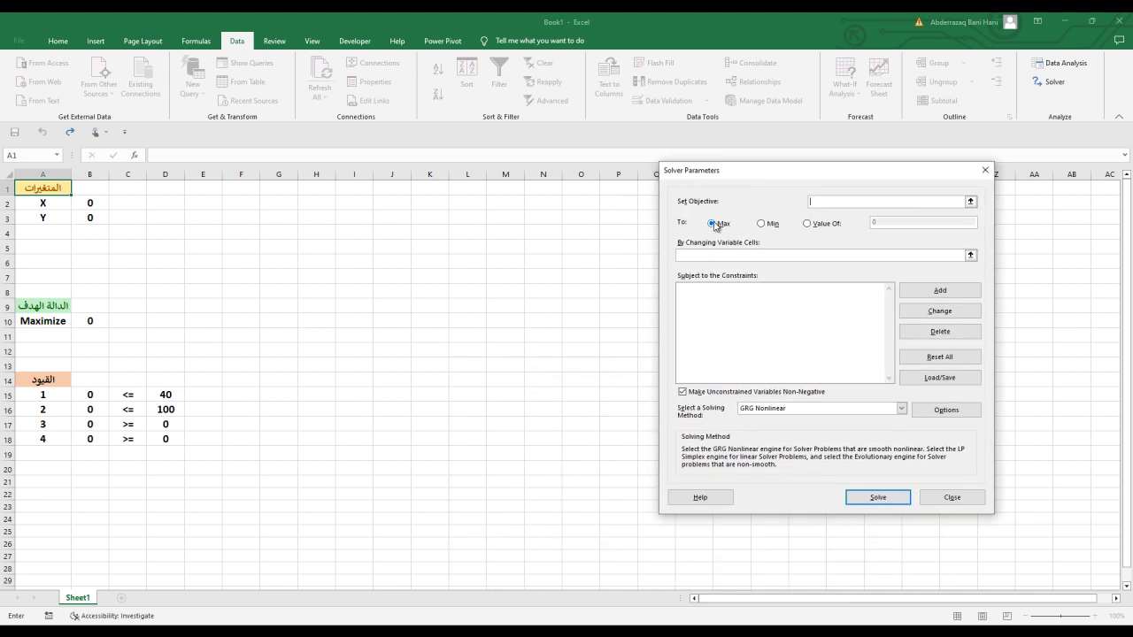
Set Solver to maximize B10 by changing B2:B3, then start adding a constraint
click(97, 321)
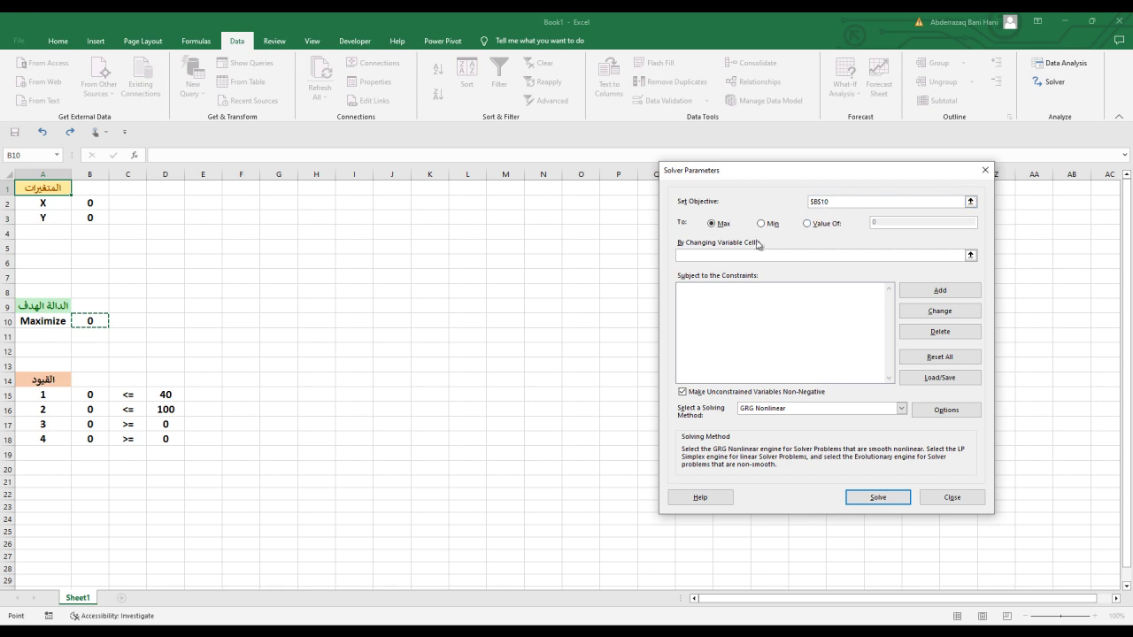
click(710, 257)
click(710, 257)
drag(97, 203, 95, 212)
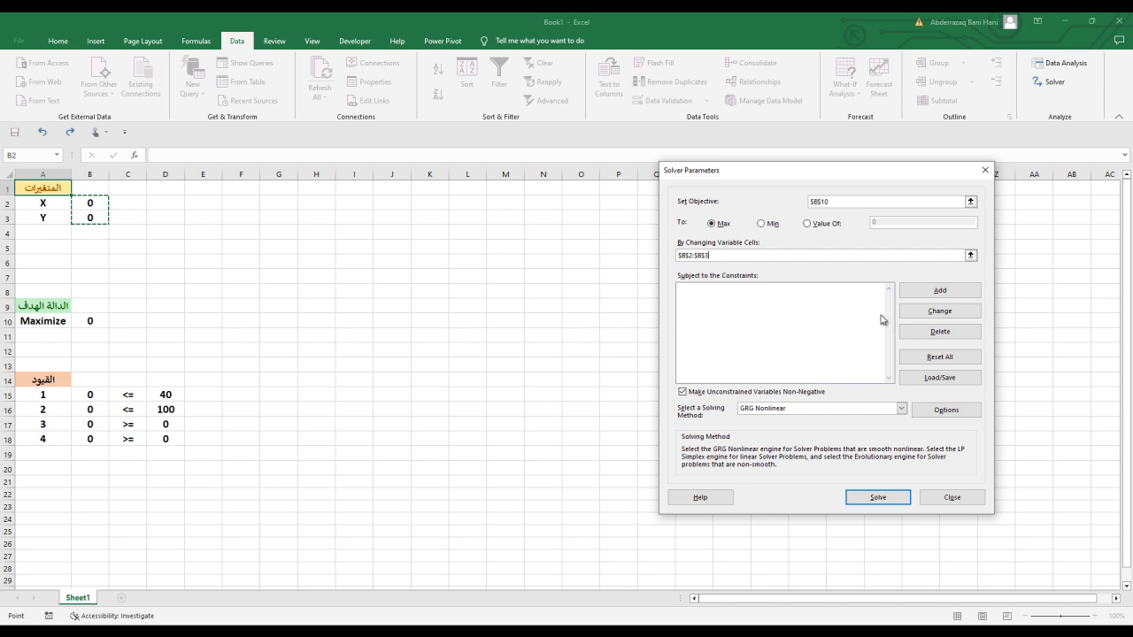
click(916, 295)
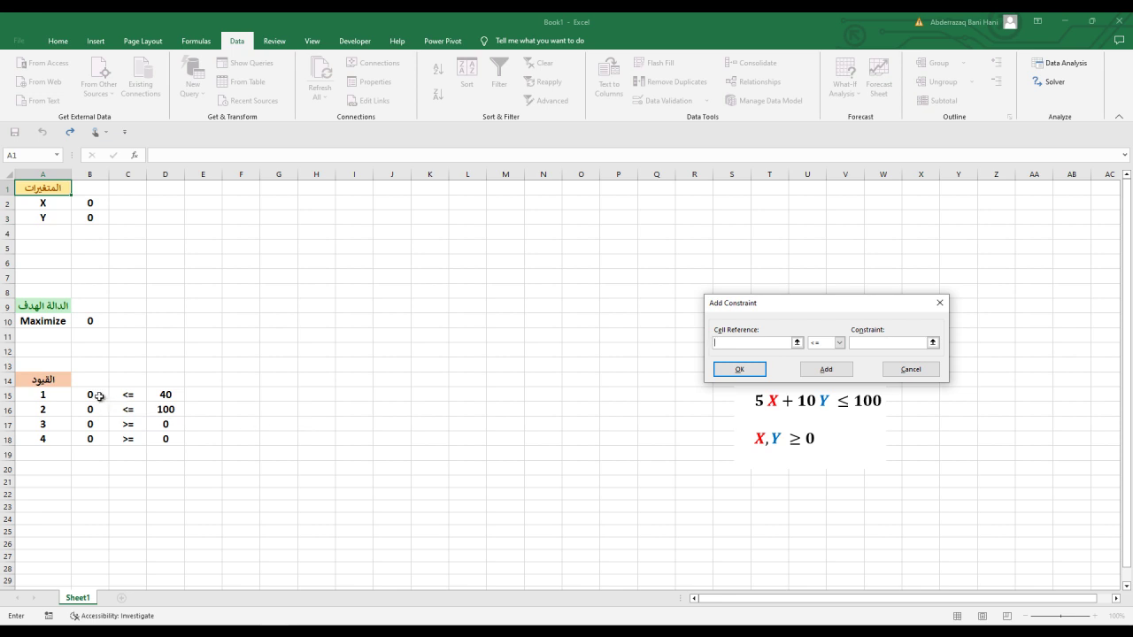
Add the constraint $B$15 <= $D$15
click(99, 397)
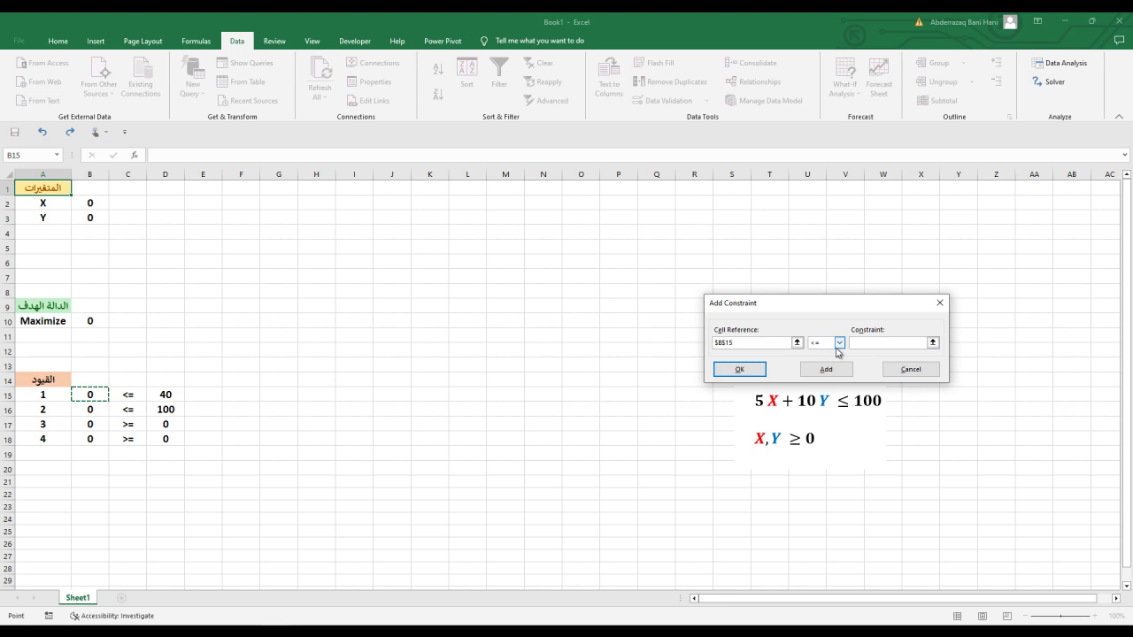
click(839, 344)
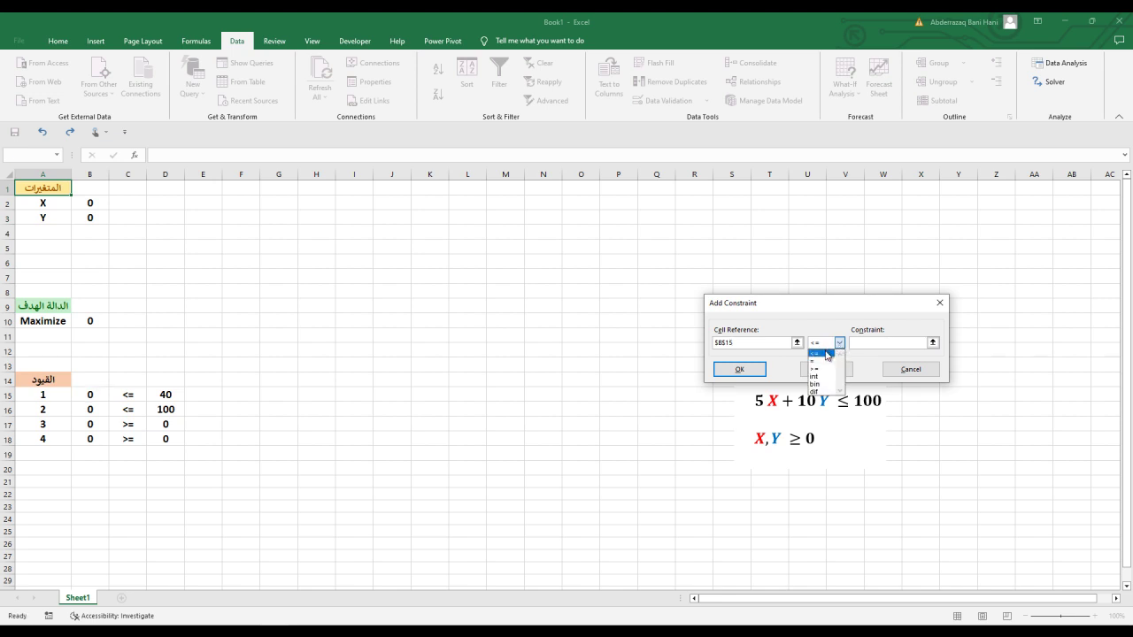
click(828, 355)
click(859, 341)
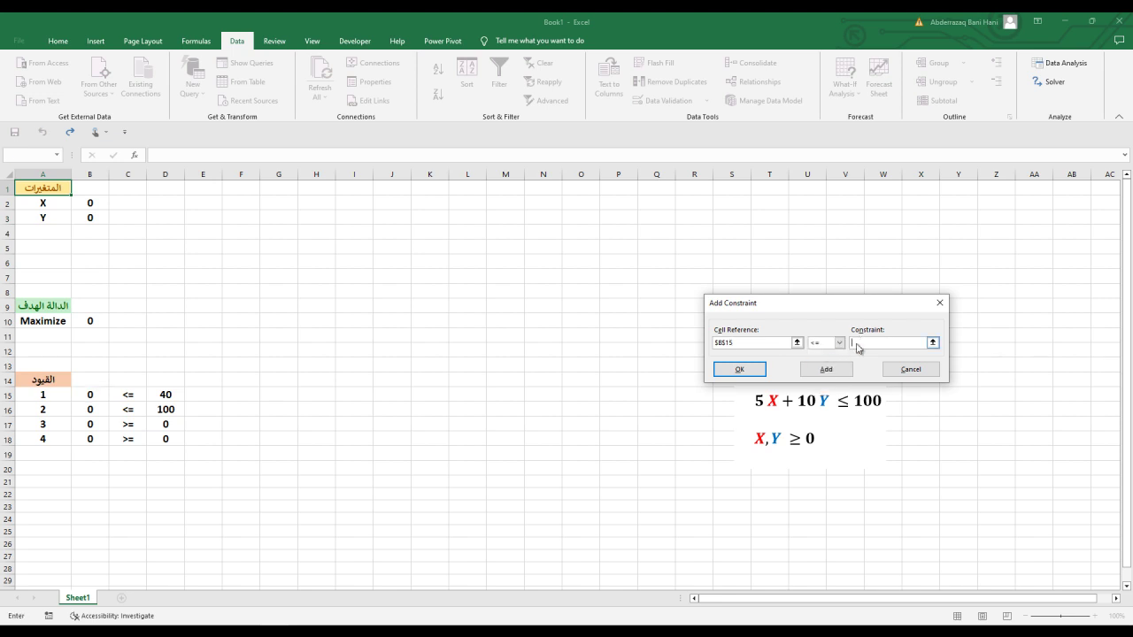
click(179, 395)
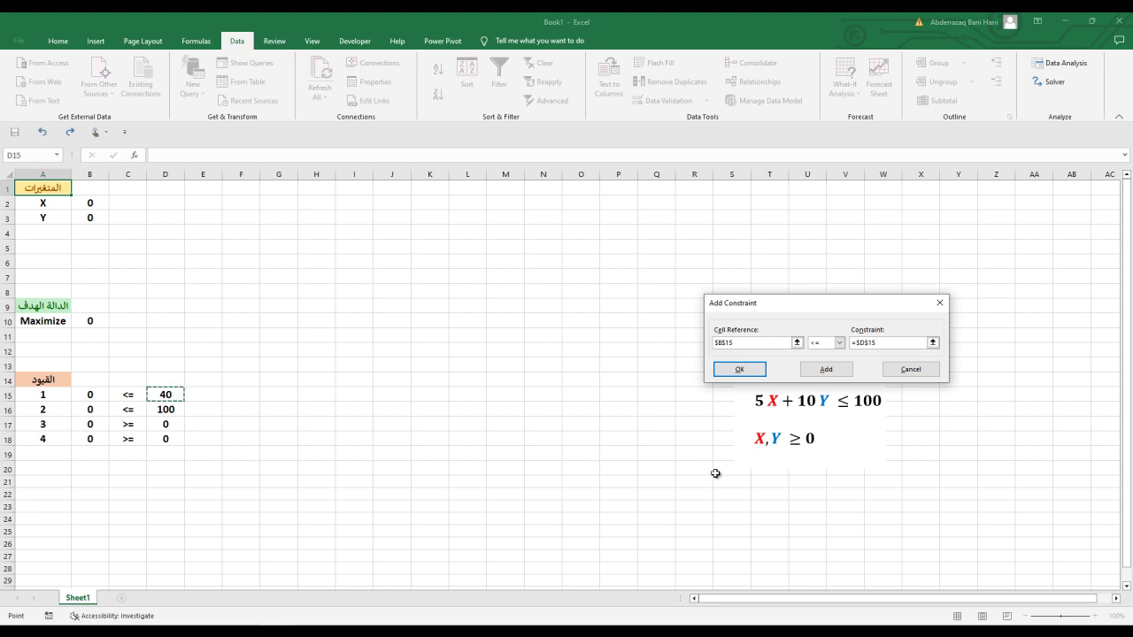
click(741, 370)
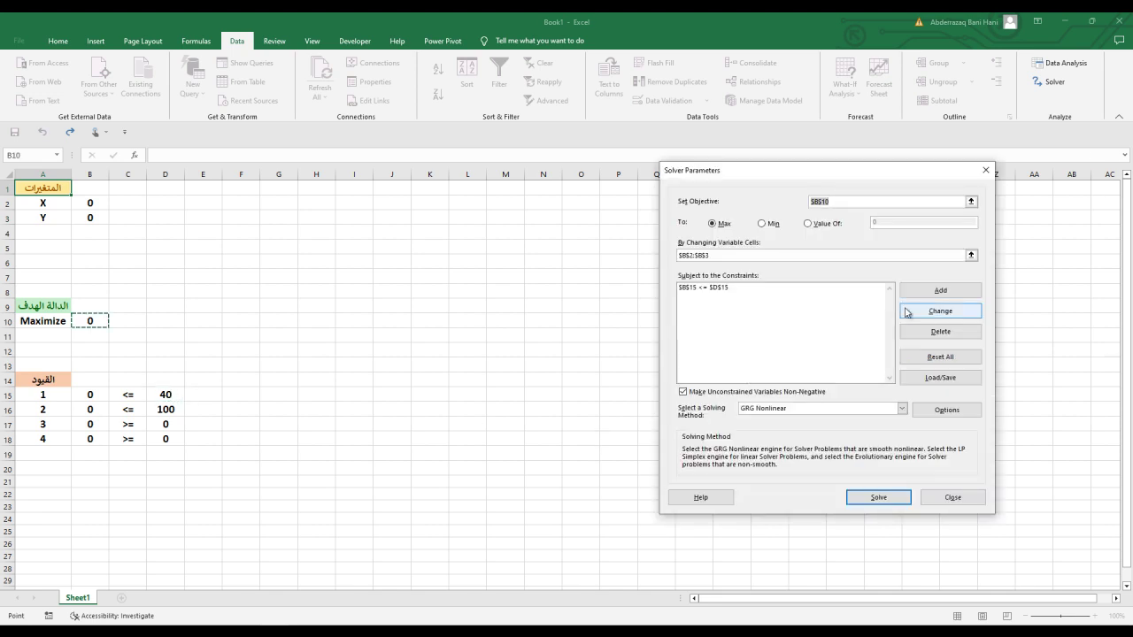
Add a second constraint, $B$16 <= $D$16
click(915, 298)
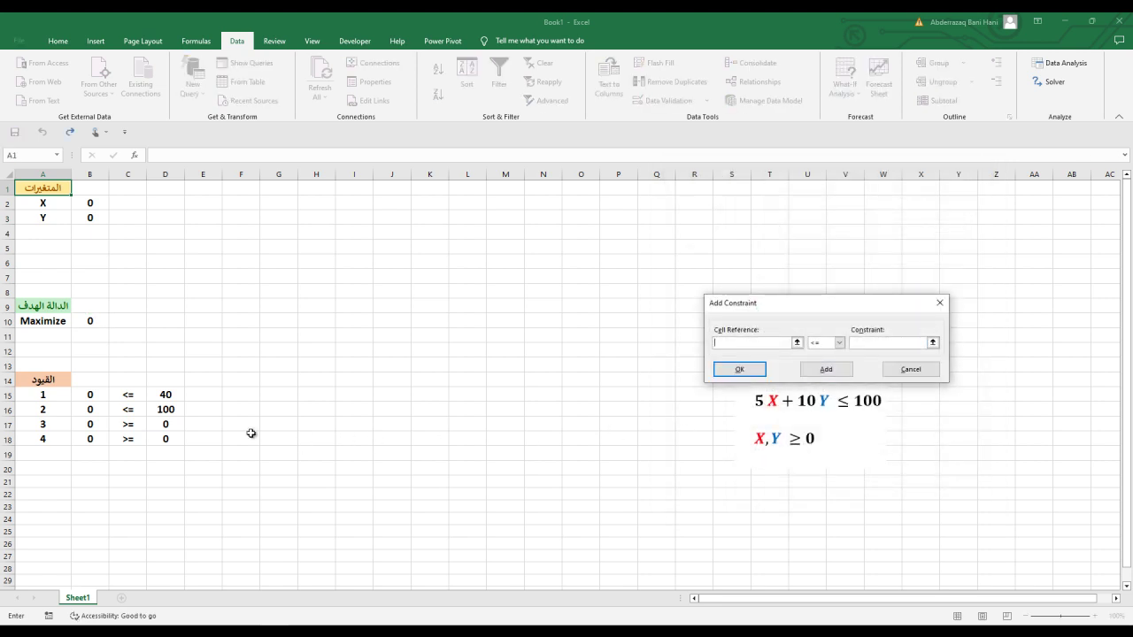
click(94, 410)
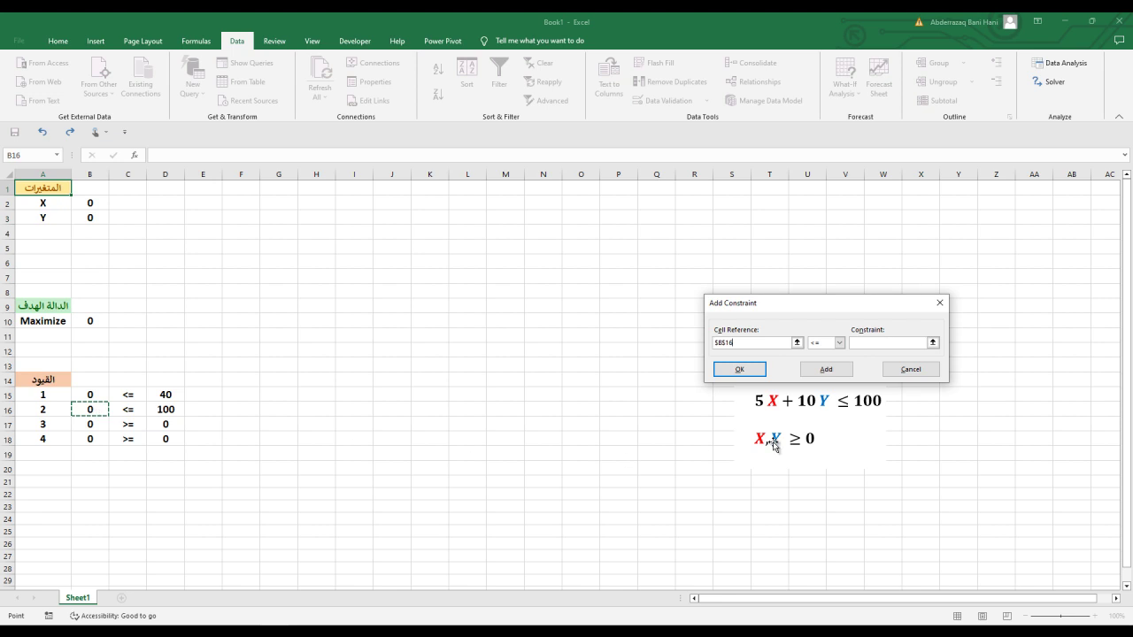
click(864, 343)
click(158, 409)
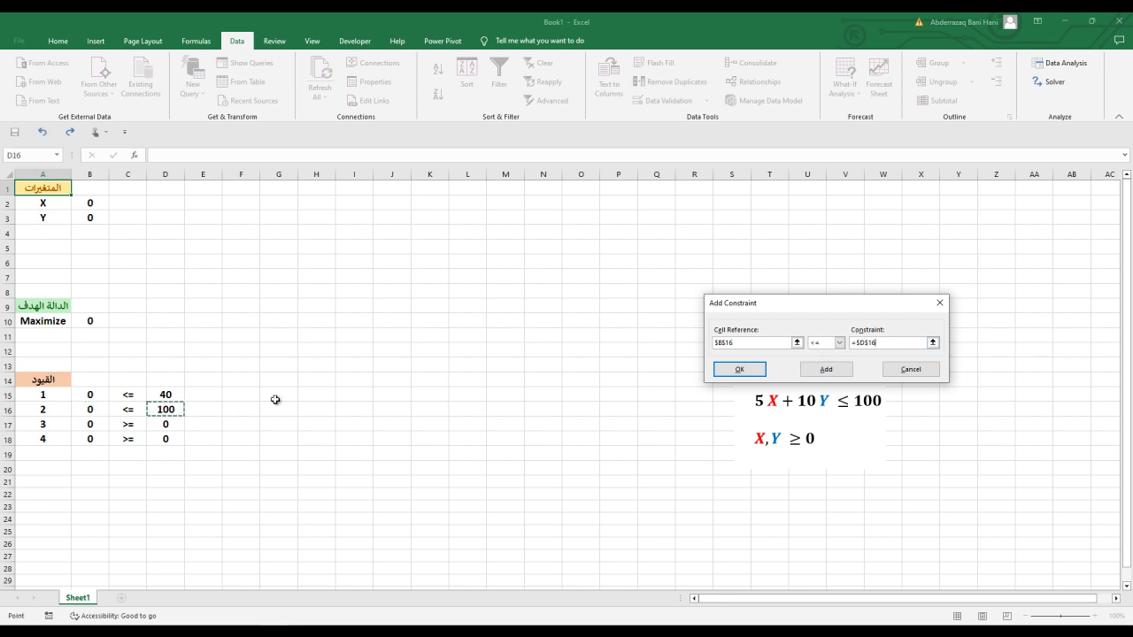
click(740, 370)
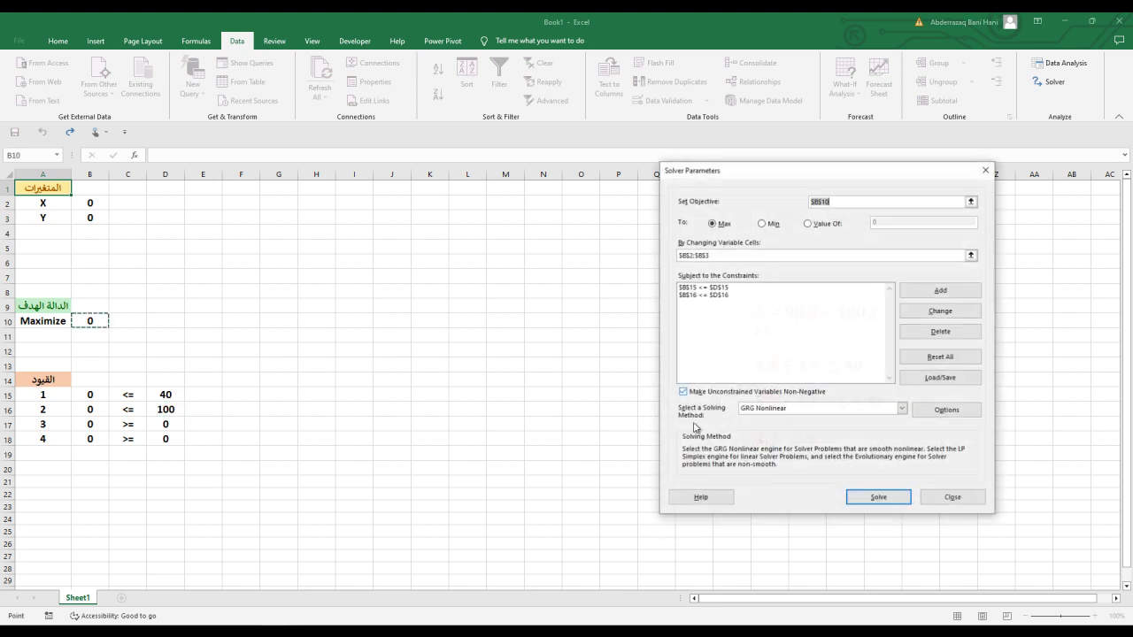
Add the Solver constraint $B$17 >= $D$17
click(938, 290)
click(91, 425)
click(839, 343)
click(822, 369)
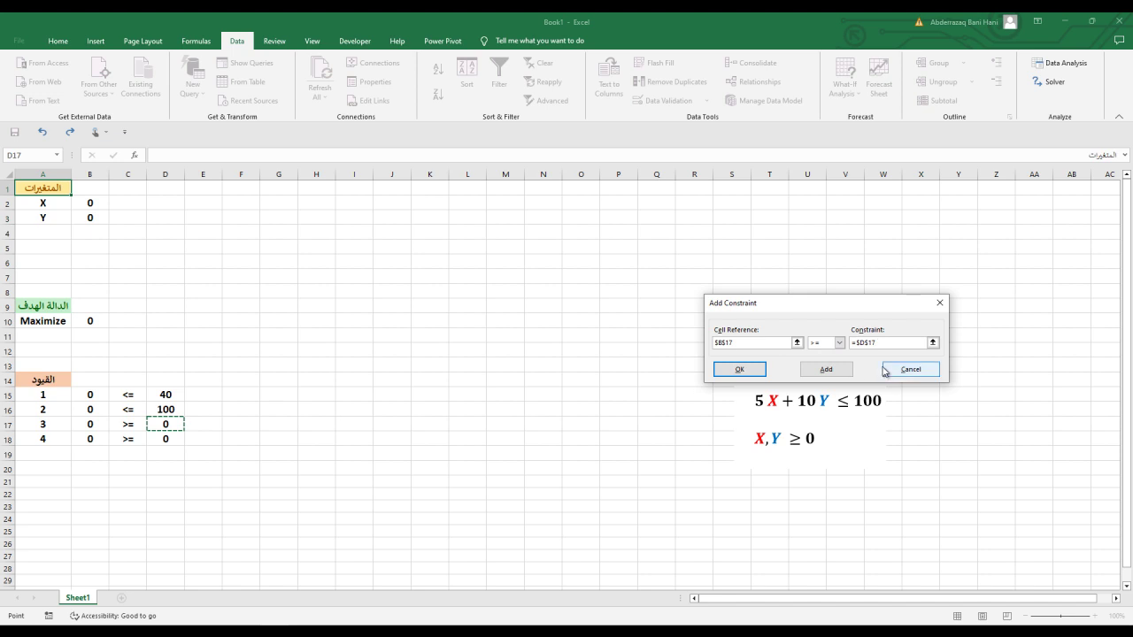
click(740, 371)
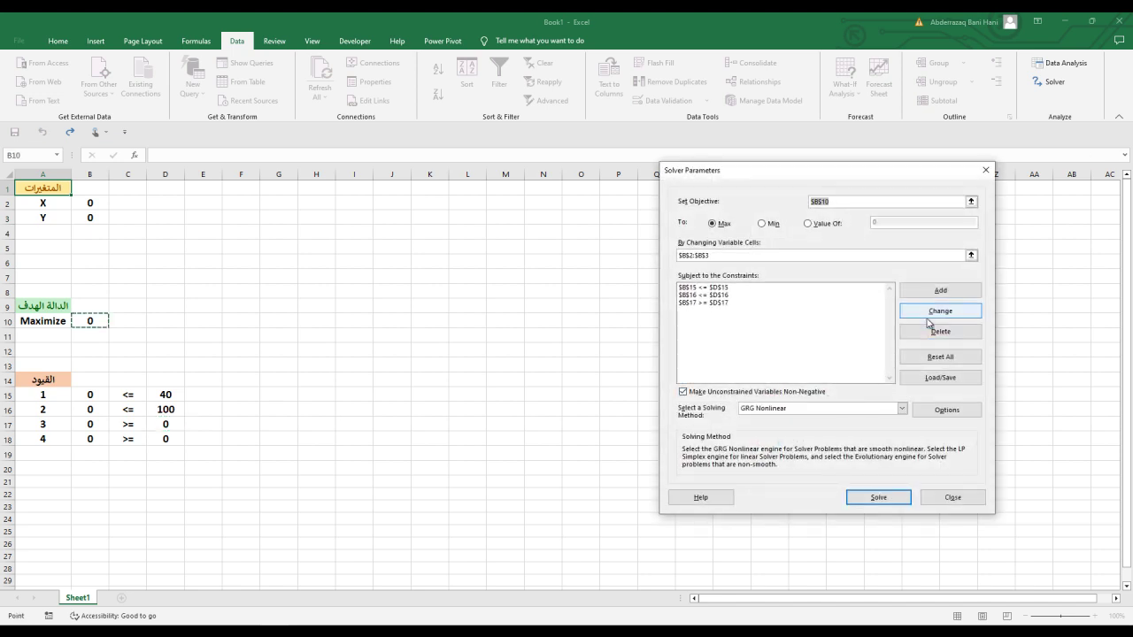
Add the Solver constraint $B$18 >= $D$18
click(939, 290)
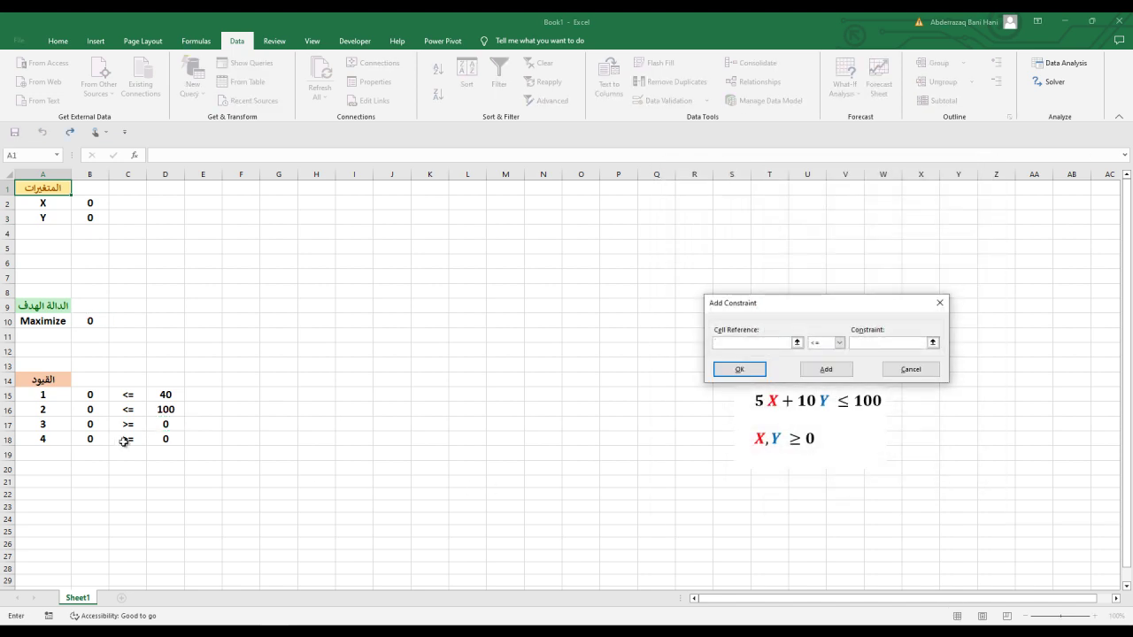
click(94, 440)
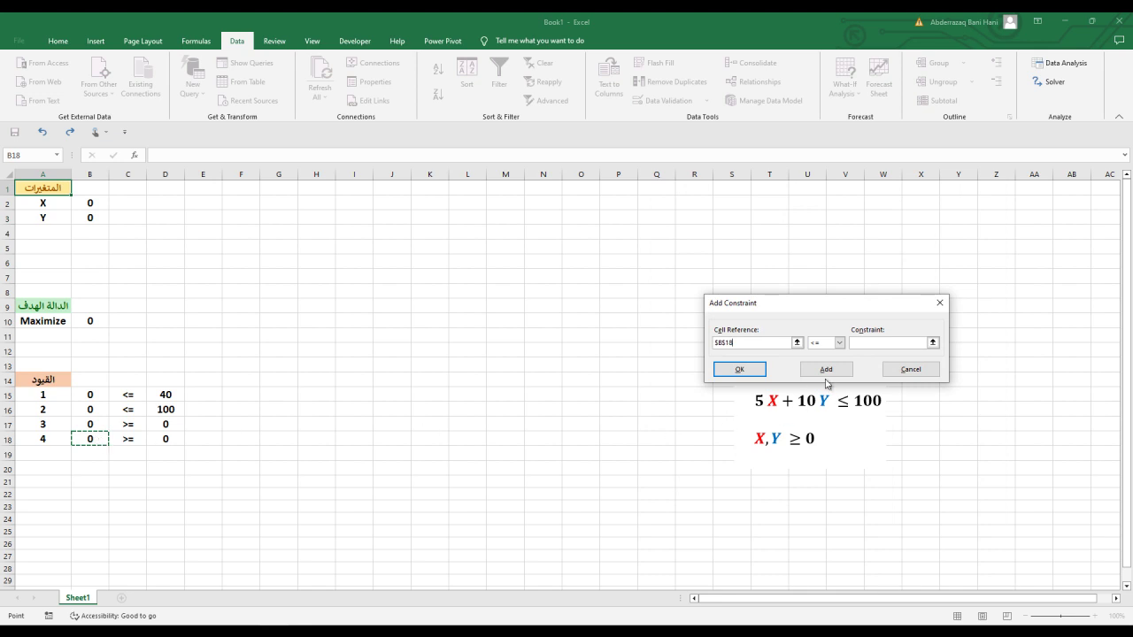
click(839, 343)
click(832, 370)
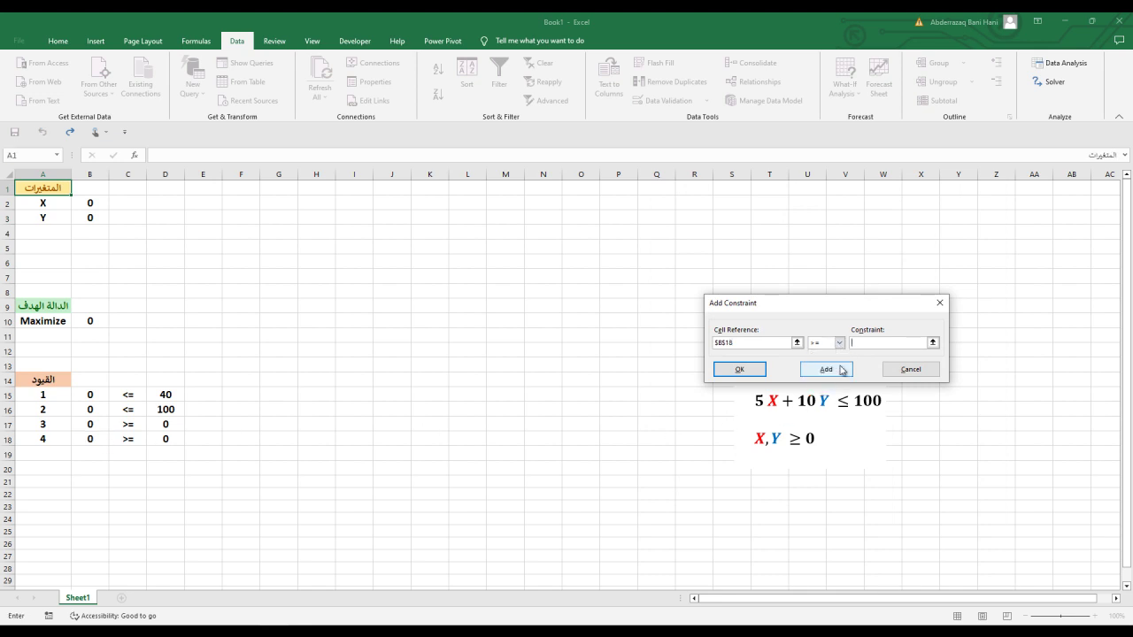
click(168, 439)
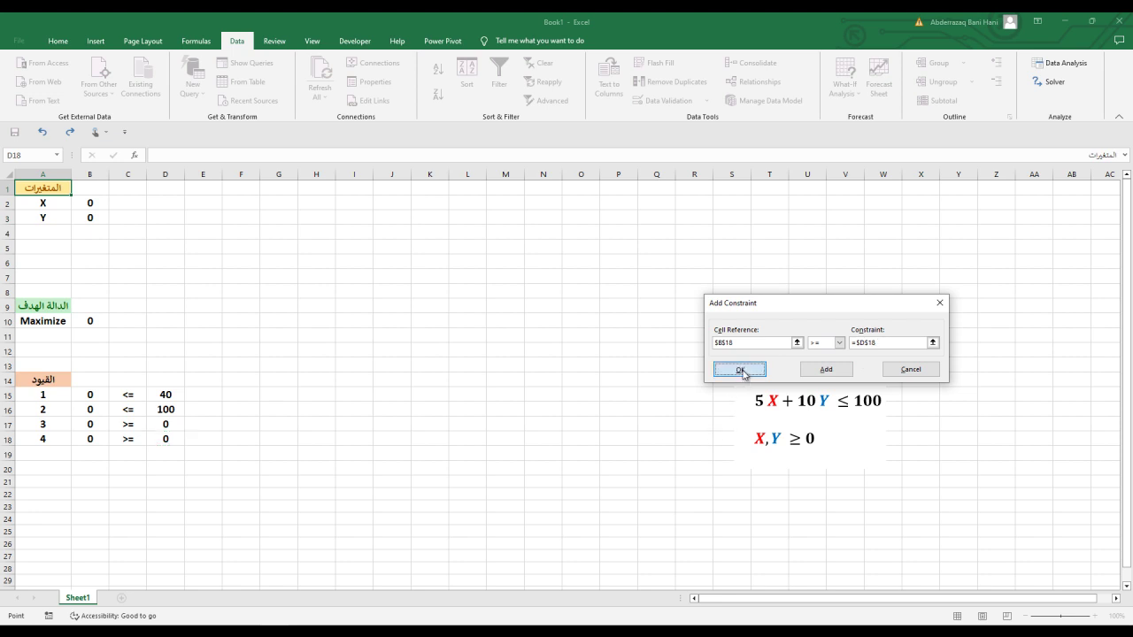
click(741, 371)
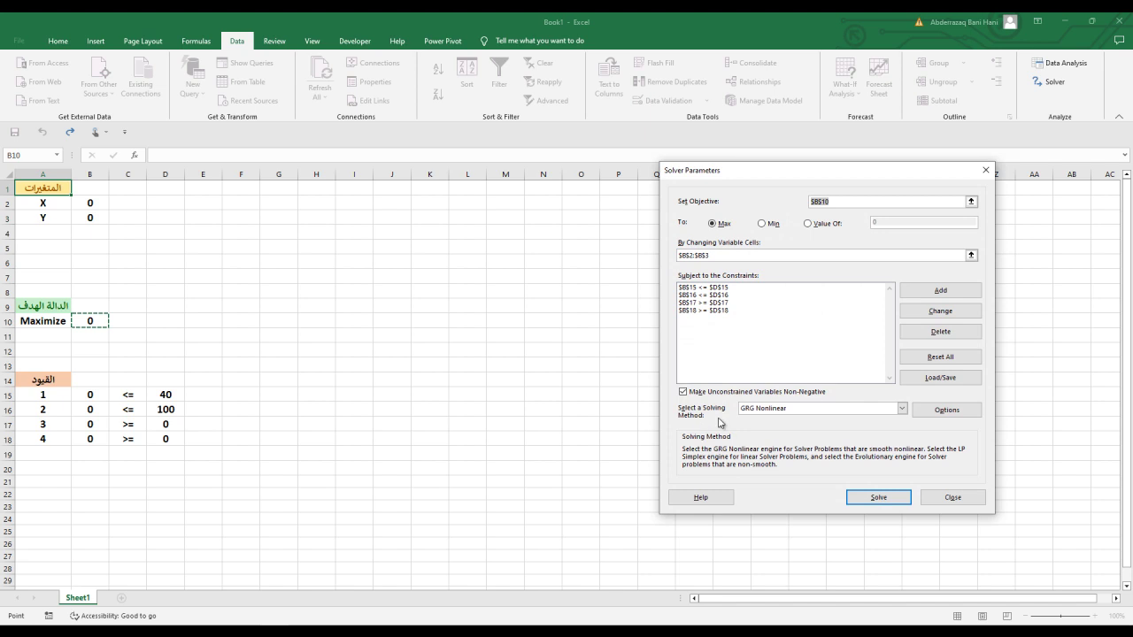
Set the solving method to Simplex LP and solve, reaching X=10, Y=5, Z=1400
click(901, 409)
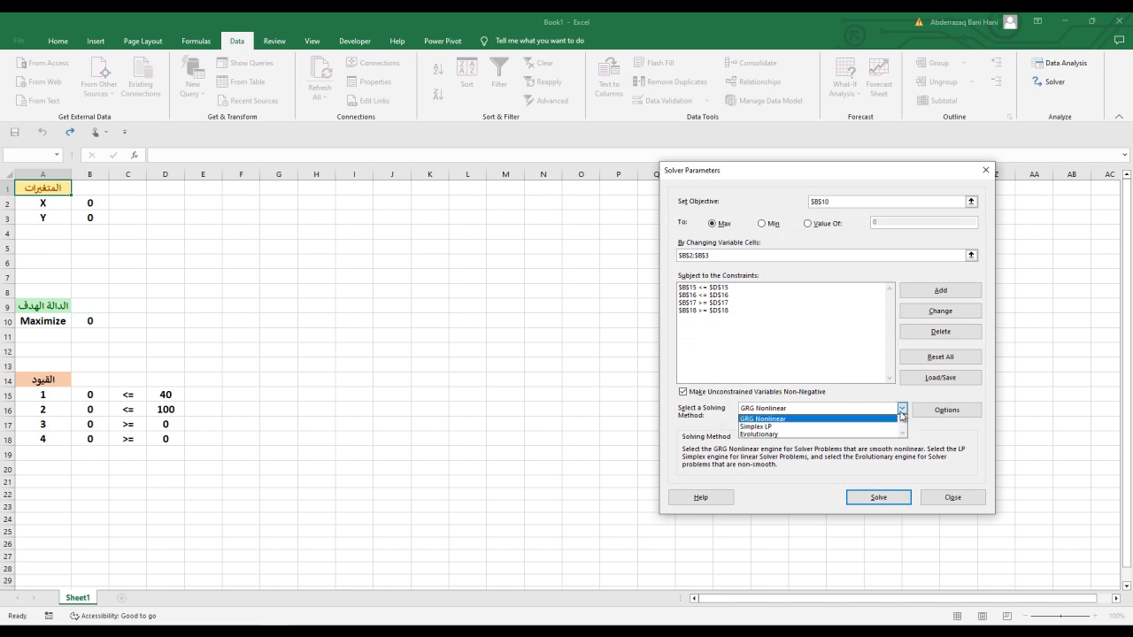
click(778, 426)
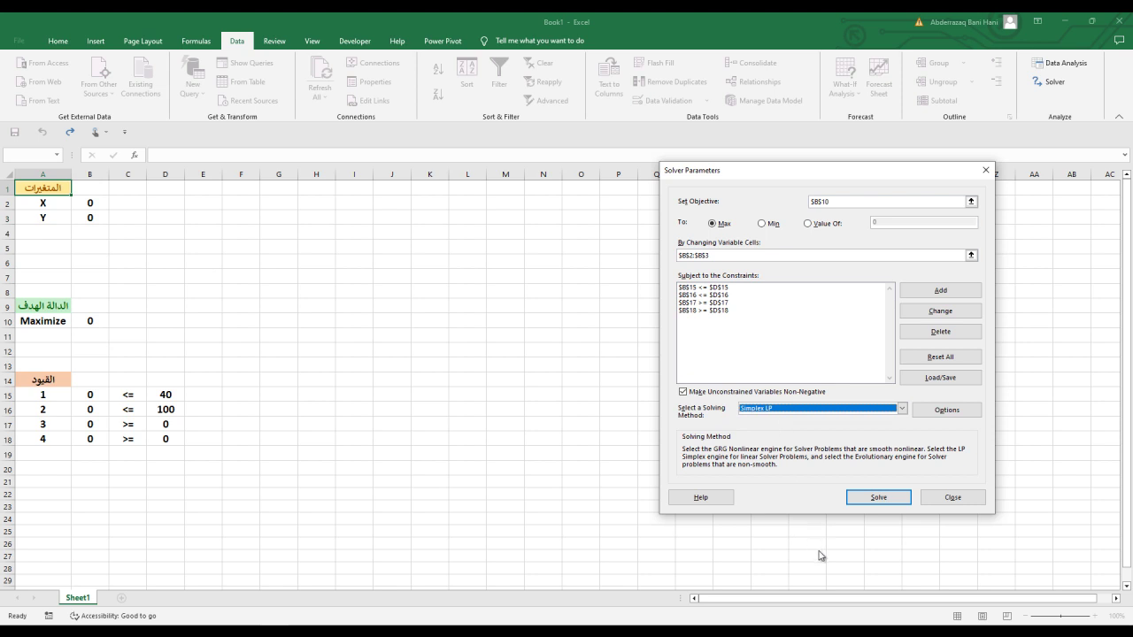
click(878, 496)
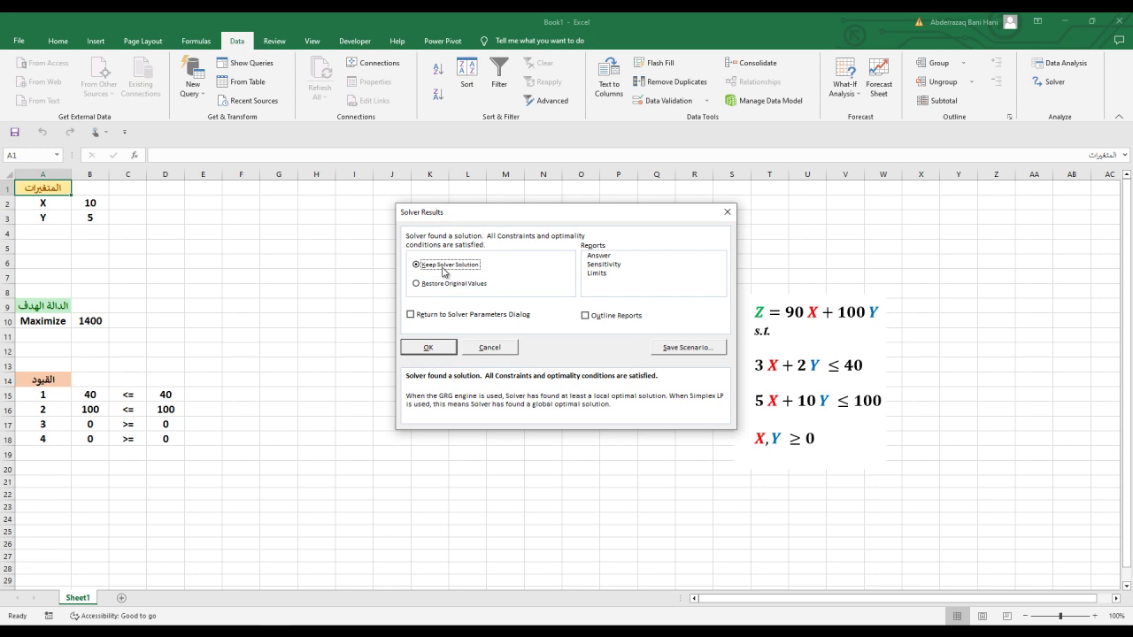
Keep Solver's solution and close the Solver Results dialog
click(430, 347)
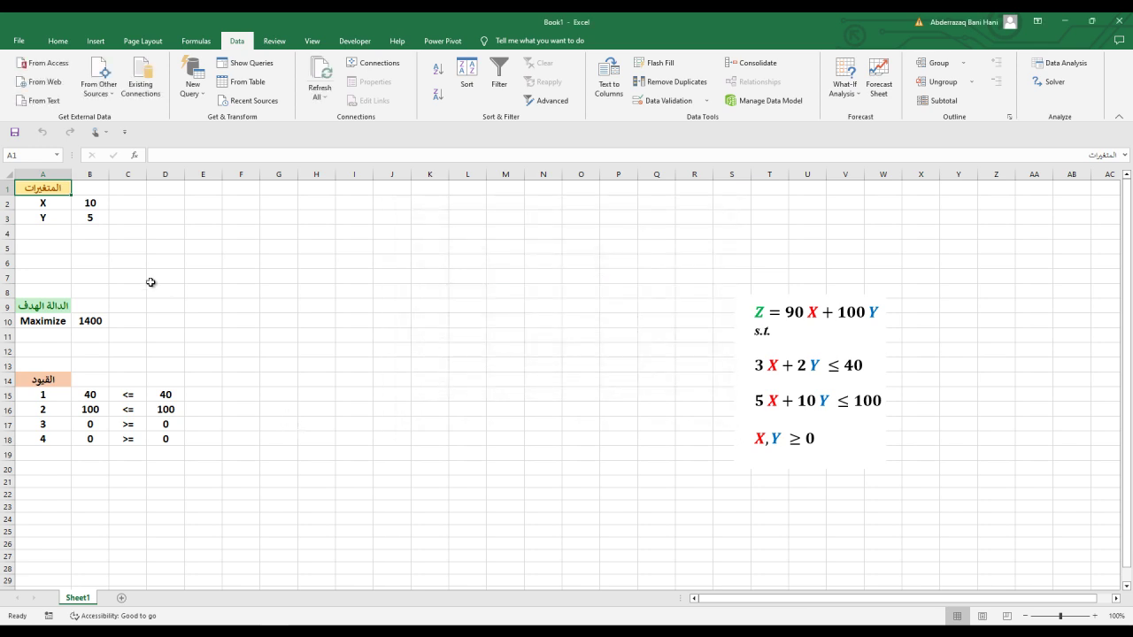